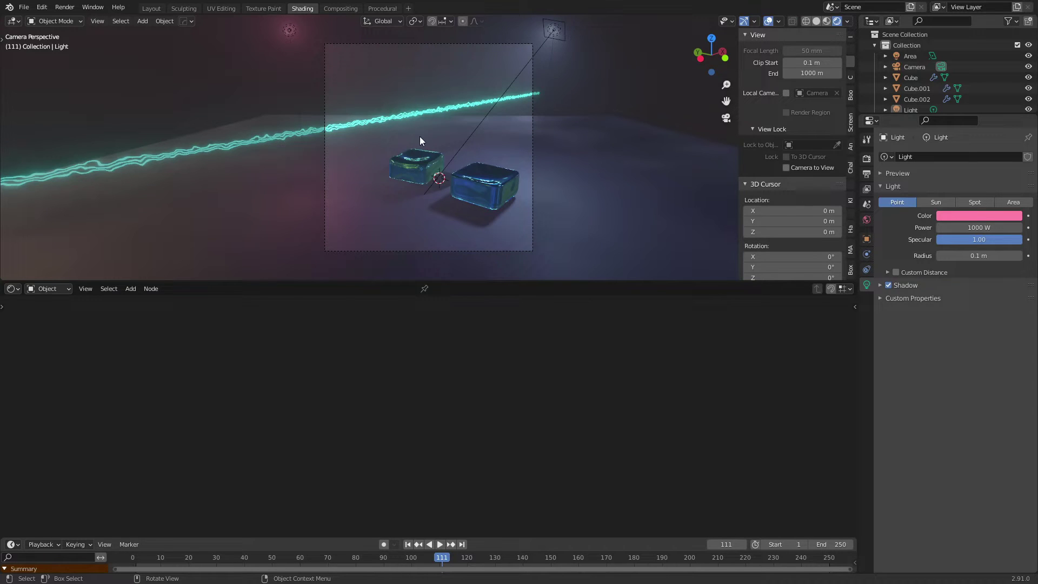
# - Add a cylinder mesh at the world origin with 12 vertices
pyautogui.click(441, 113)
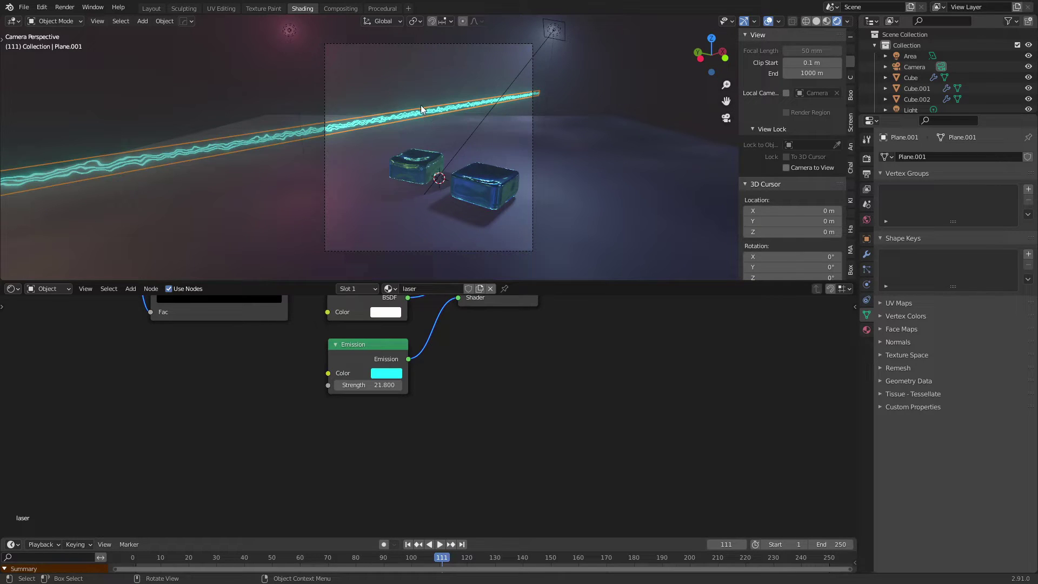
pyautogui.moveTo(592, 105); pyautogui.dragTo(448, 124, button='middle')
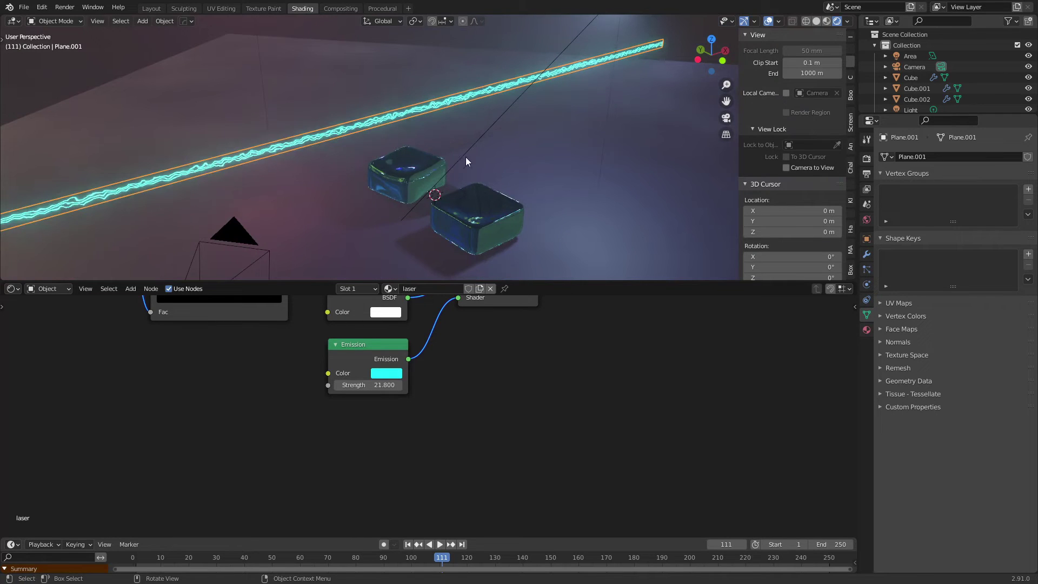
pyautogui.hotkey('shift', 'a')
pyautogui.moveTo(425, 33)
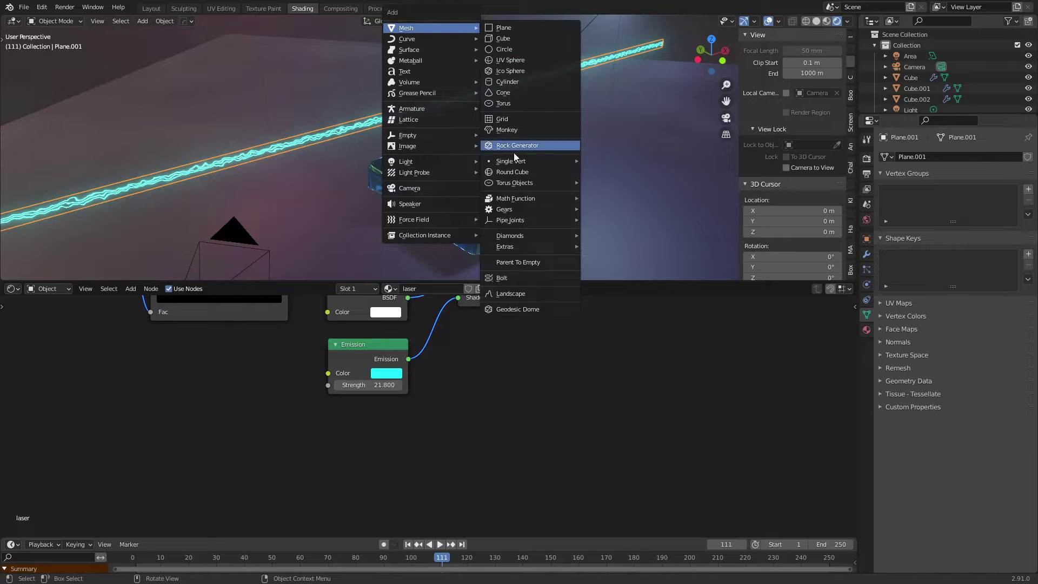
pyautogui.click(508, 83)
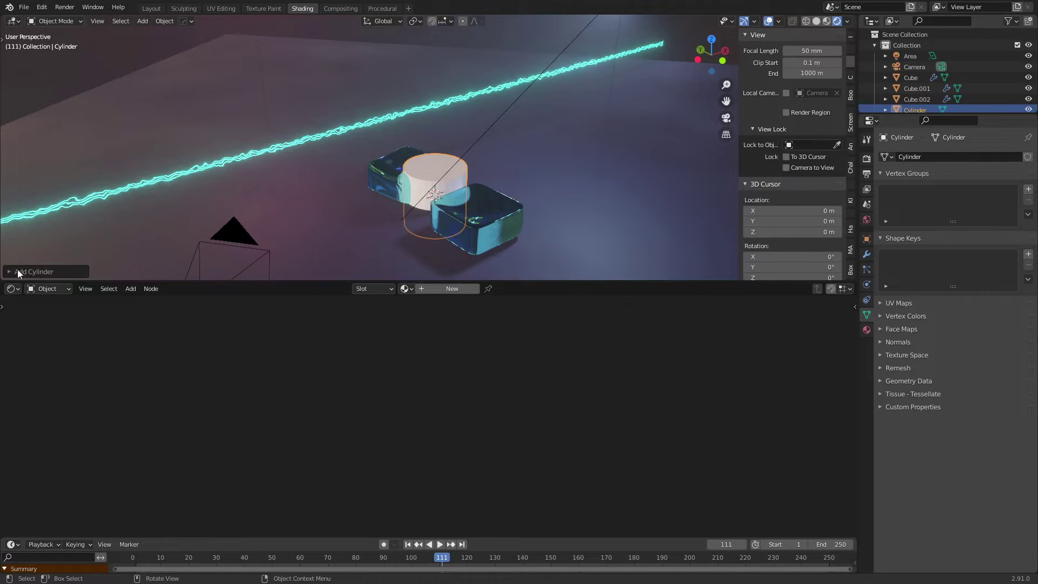
pyautogui.click(18, 271)
pyautogui.click(117, 141)
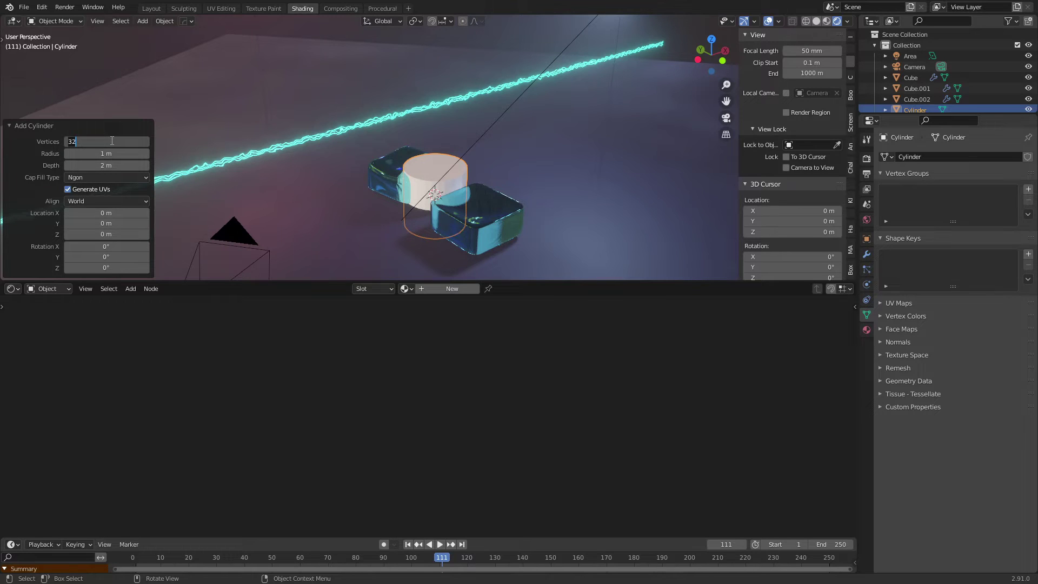
pyautogui.write('12')
pyautogui.press('Return')
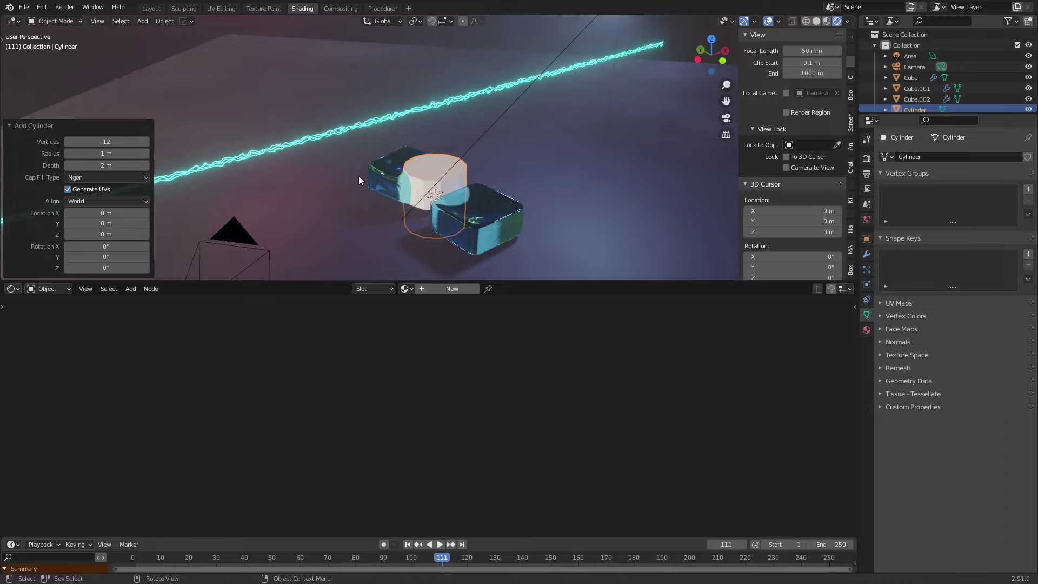
# - Rotate the cylinder 90° around the global Y axis so it lies horizontally
pyautogui.moveTo(358, 176); pyautogui.dragTo(493, 165, button='middle')
pyautogui.press('r')
pyautogui.press('y')
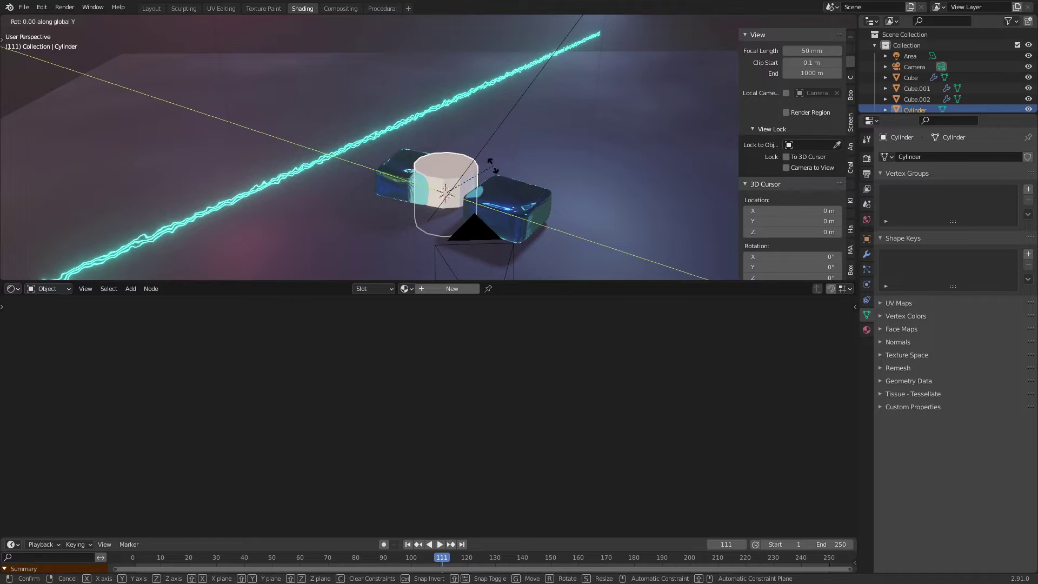
pyautogui.write('90')
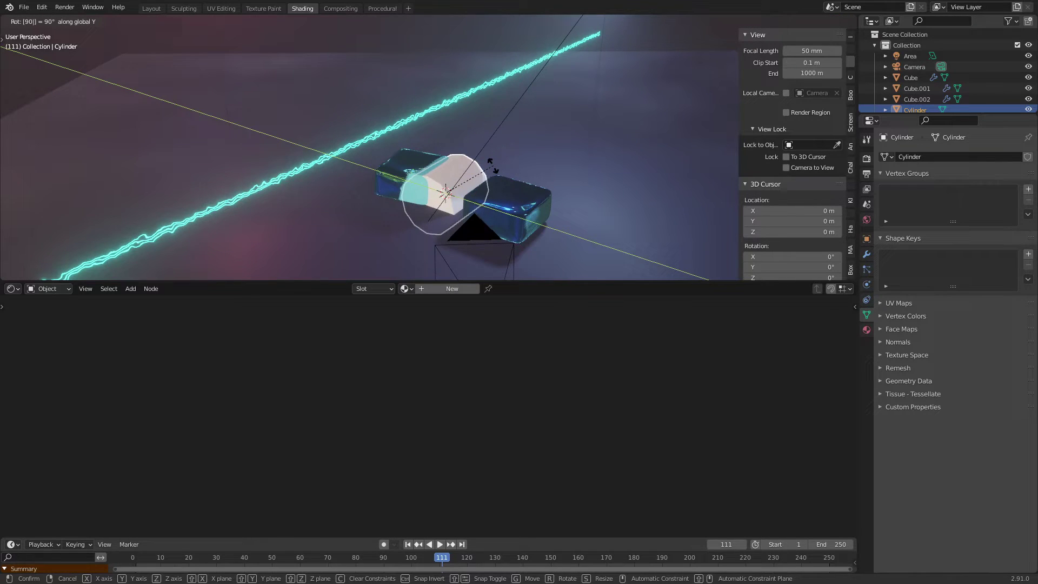
pyautogui.press('Return')
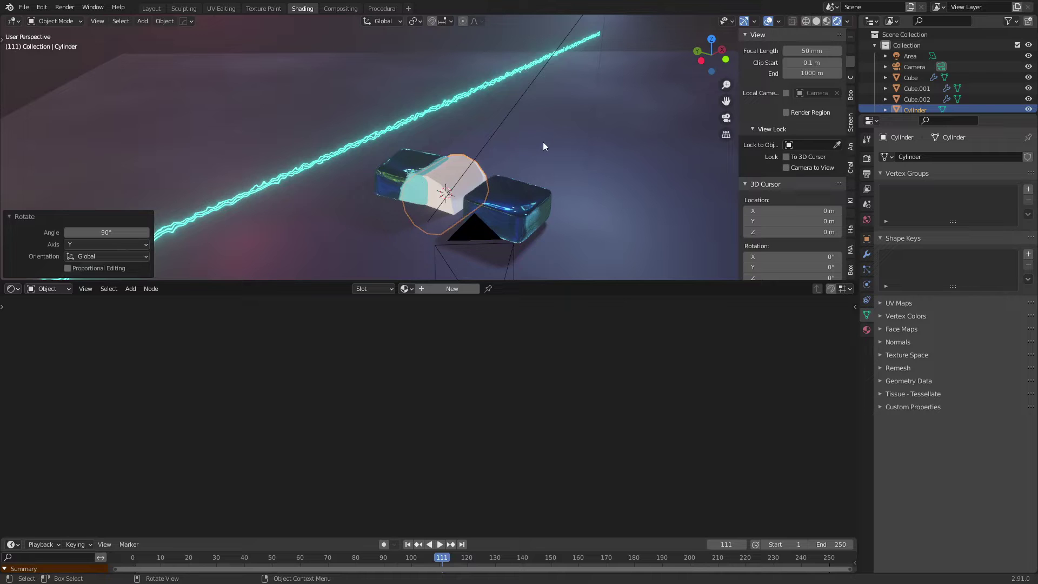
# - In the Layout workspace, raise the cylinder about 3.07 m along Z to the height of the laser plane
pyautogui.click(151, 8)
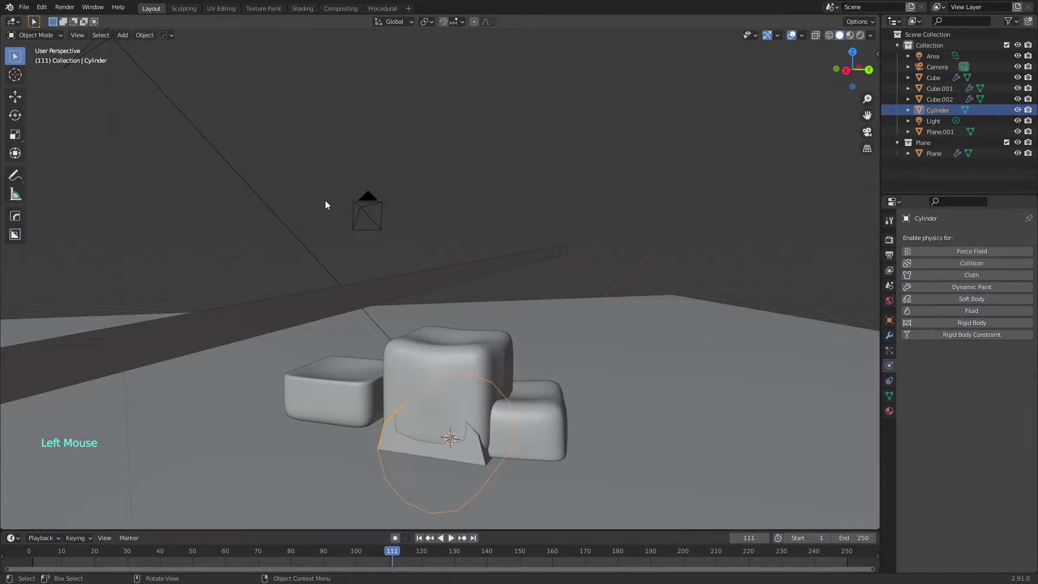
pyautogui.scroll(-3, 507, 263)
pyautogui.moveTo(491, 279); pyautogui.dragTo(513, 307, button='middle')
pyautogui.press('g')
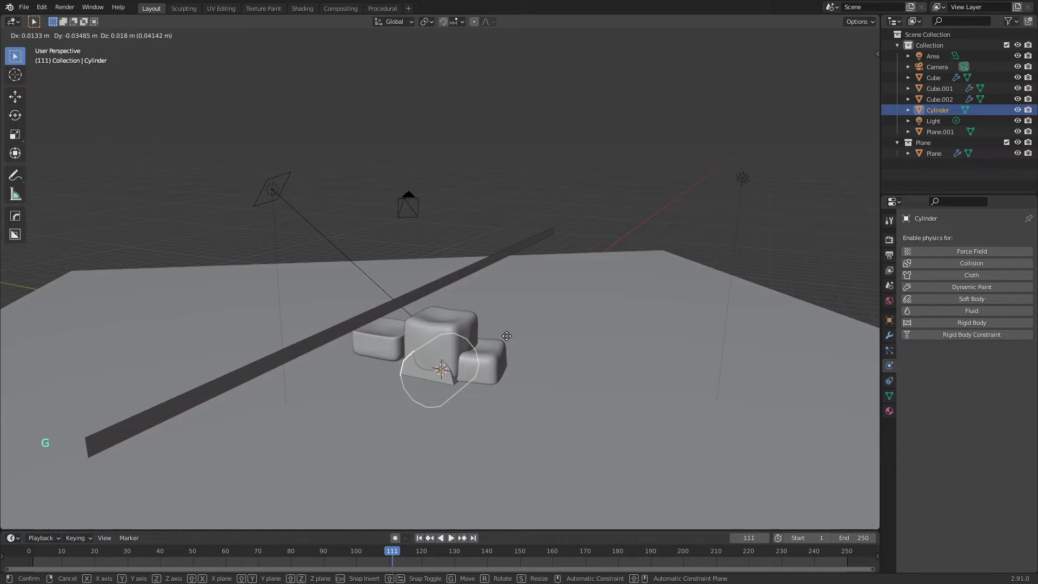
pyautogui.press('z')
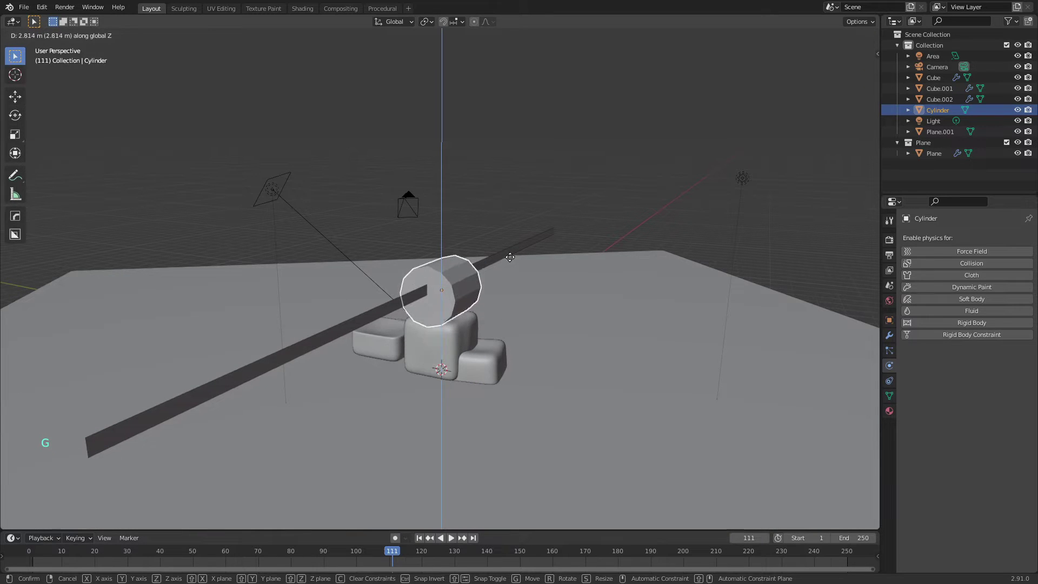
pyautogui.click(506, 250)
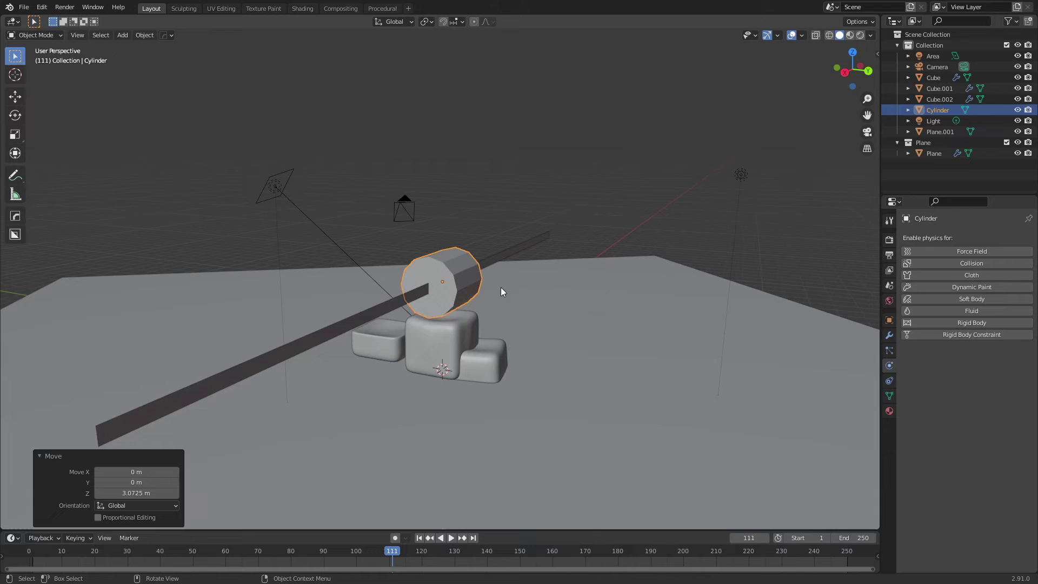
# - Scale the cylinder to about 0.22 on every axis except X, and apply its transform
pyautogui.press('s')
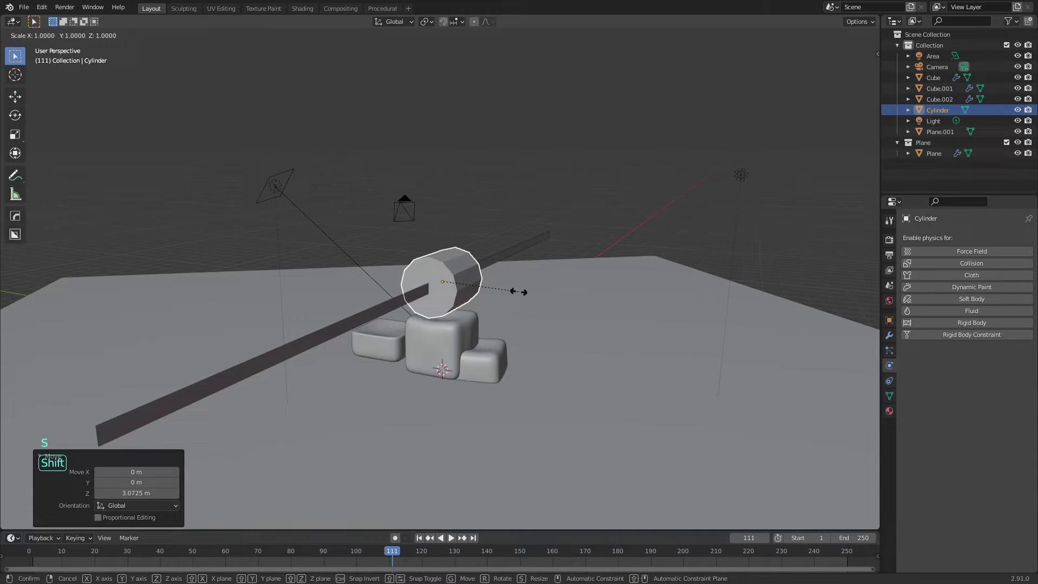
pyautogui.hotkey('shift', 'x')
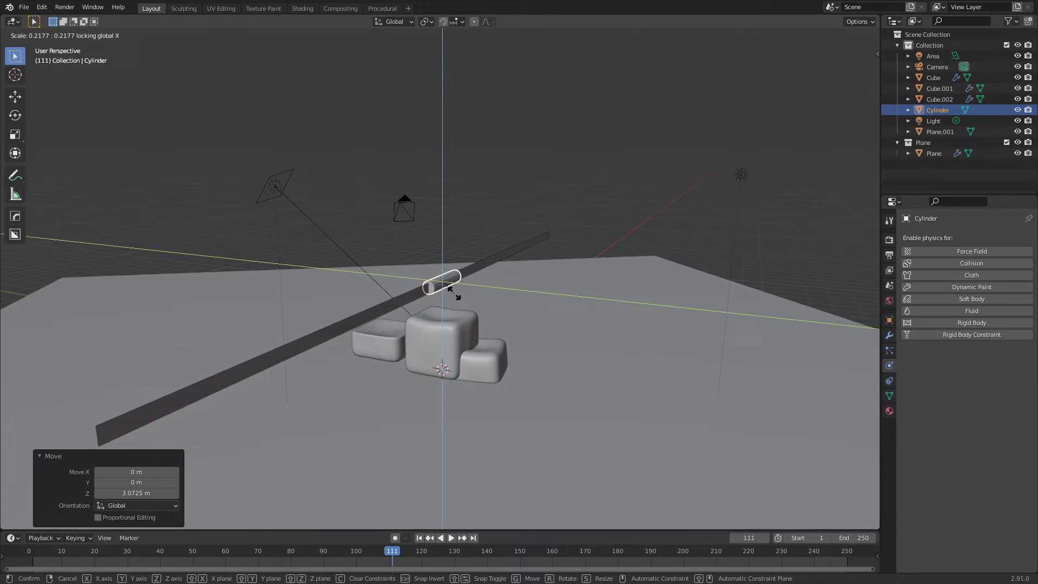
pyautogui.click(454, 293)
pyautogui.moveTo(481, 317); pyautogui.dragTo(460, 281, button='middle')
pyautogui.scroll(2, 519, 316)
pyautogui.hotkey('ctrl', 'a')
pyautogui.click(524, 318)
pyautogui.scroll(-4, 500, 224)
# - Add the Quick Smoke effect to the cylinder on the laser
pyautogui.click(485, 313)
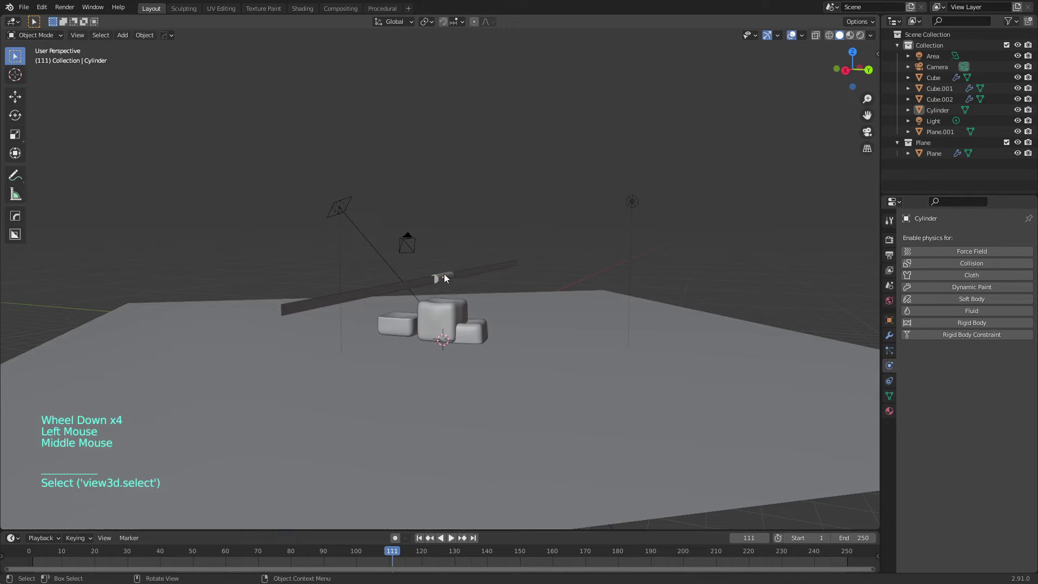
pyautogui.click(443, 276)
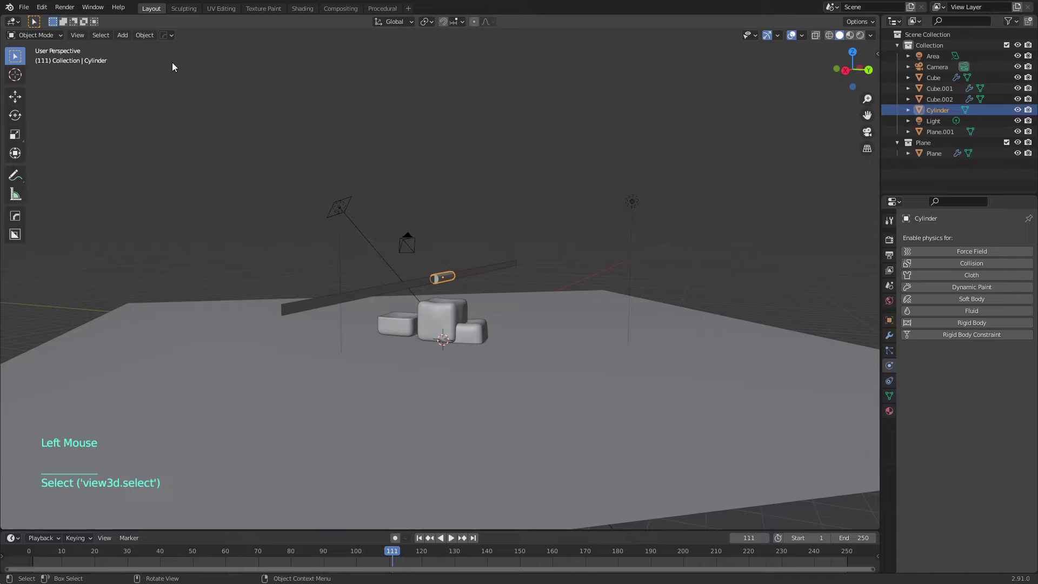
pyautogui.click(144, 34)
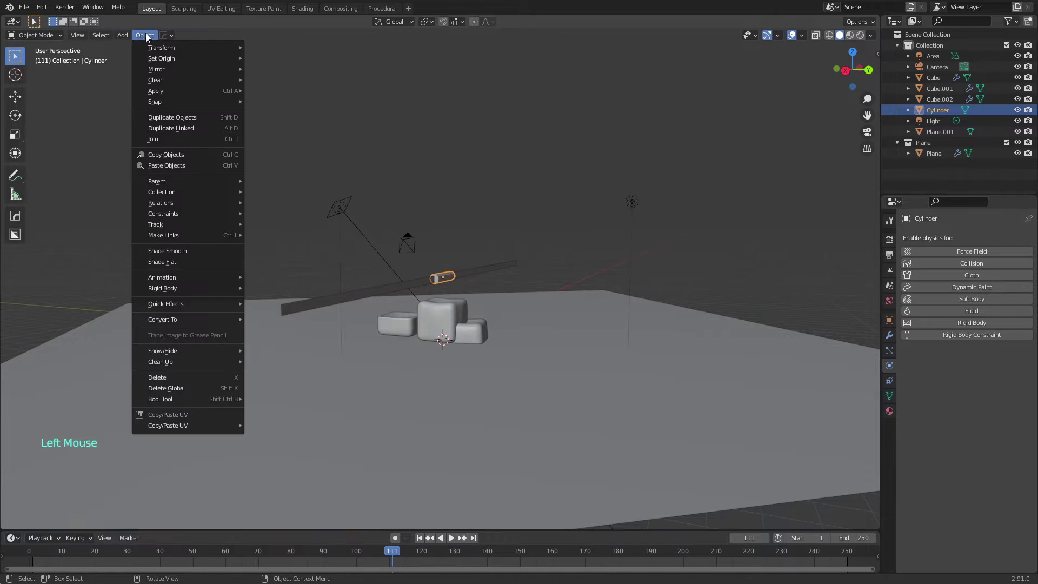
pyautogui.moveTo(209, 303)
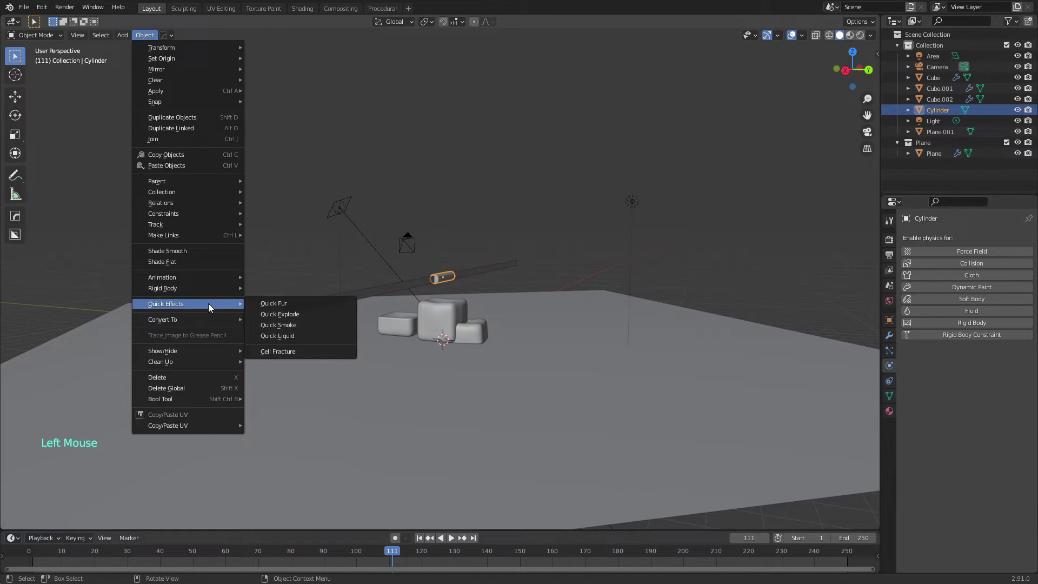
pyautogui.click(299, 326)
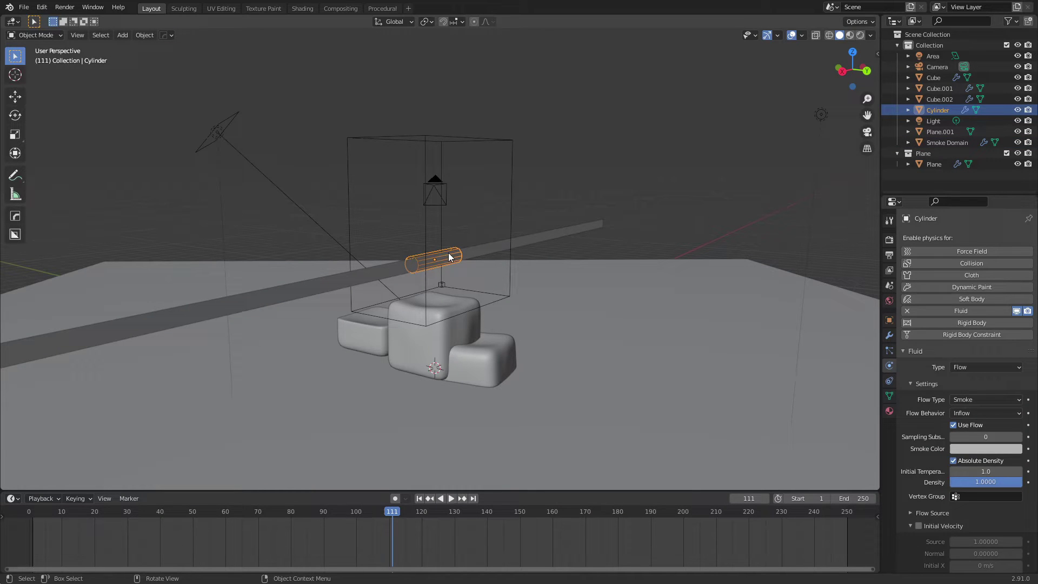
# - Exclude the cylinder from renders and display the scene in Material Preview shading
pyautogui.click(511, 221)
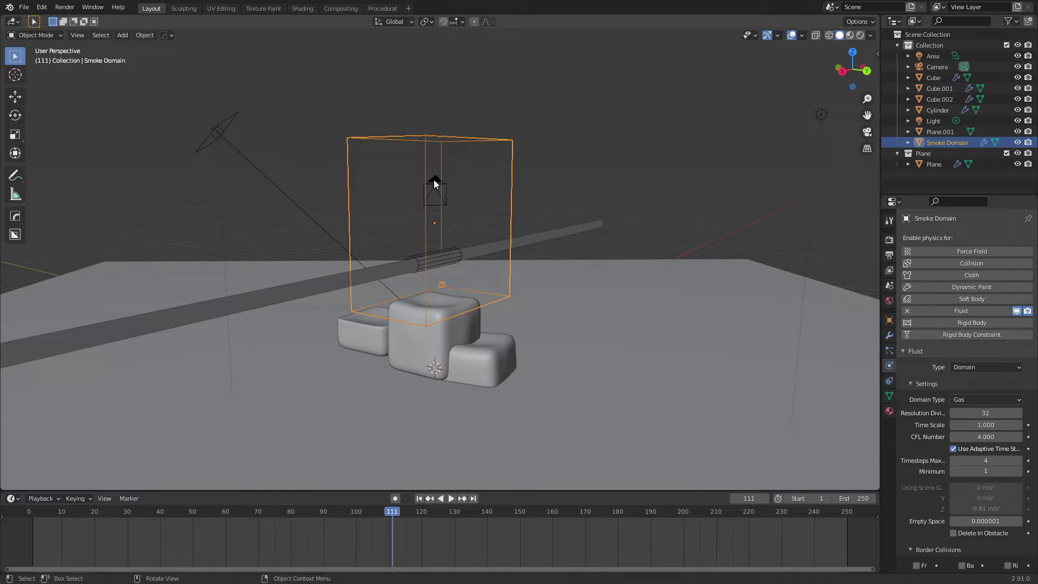
pyautogui.click(441, 263)
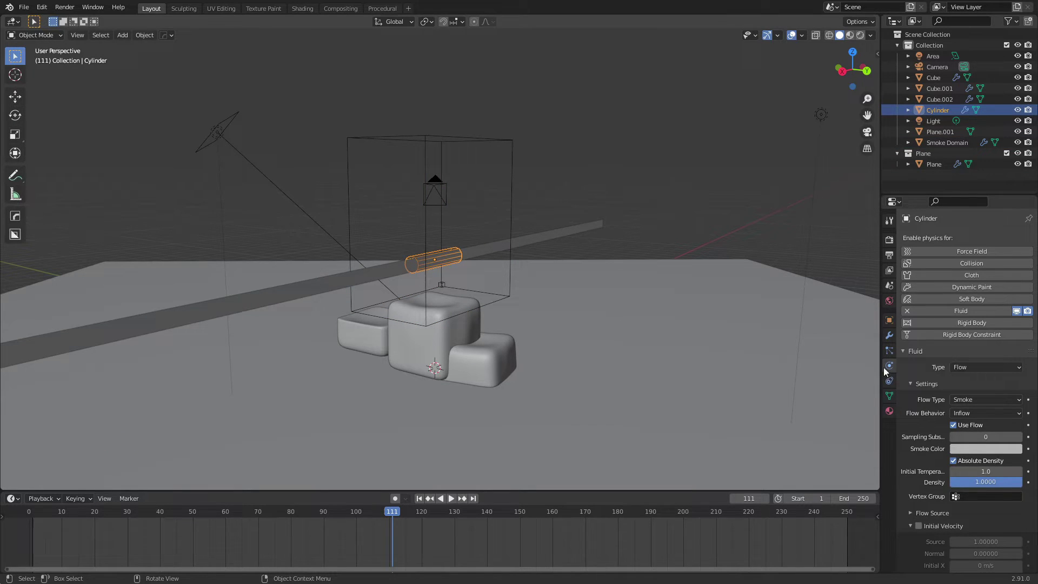
pyautogui.scroll(-2, 898, 373)
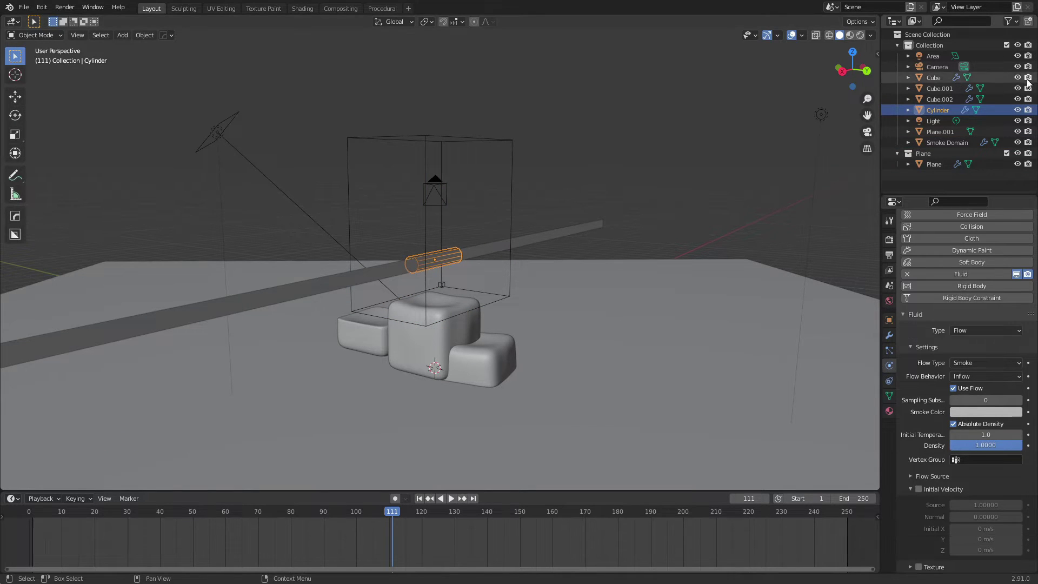
pyautogui.click(1030, 112)
pyautogui.click(849, 35)
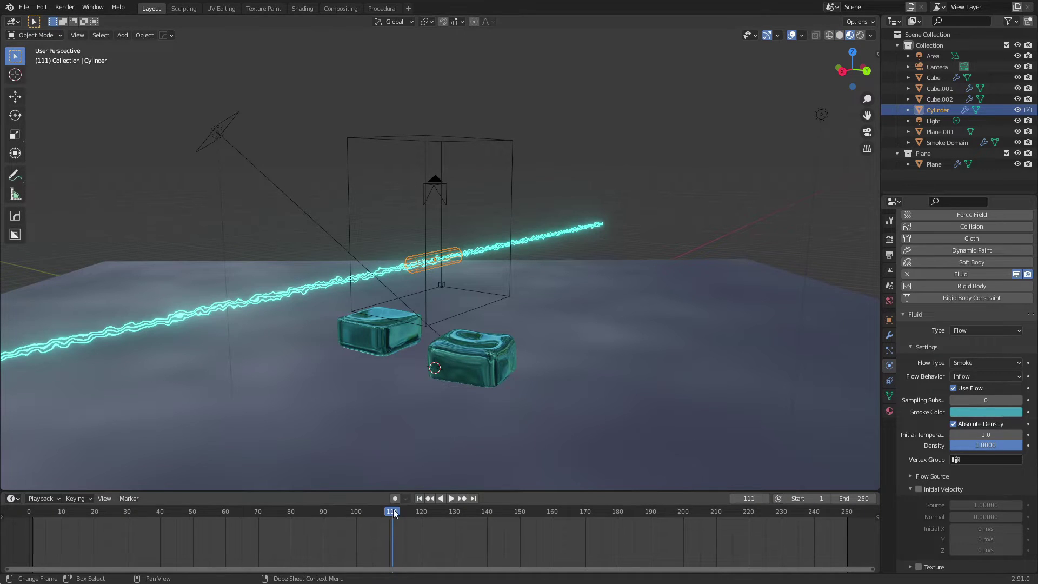
# - Turn off Use Flow for the cylinder's smoke and keyframe it at frame 14, just before the cube meets the laser
pyautogui.moveTo(392, 514); pyautogui.dragTo(78, 468)
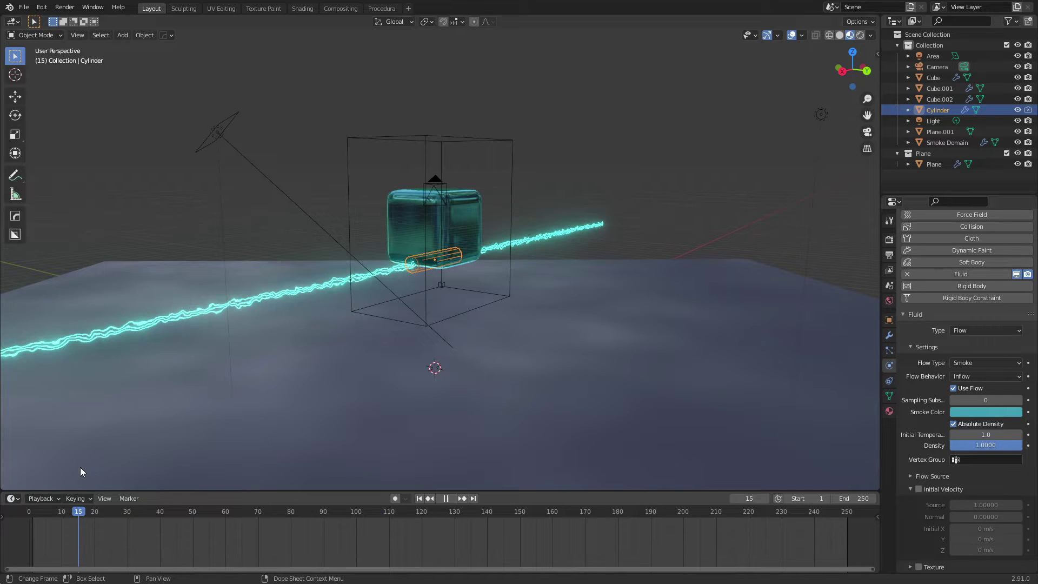
pyautogui.press('space')
pyautogui.moveTo(458, 348); pyautogui.dragTo(492, 341, button='middle')
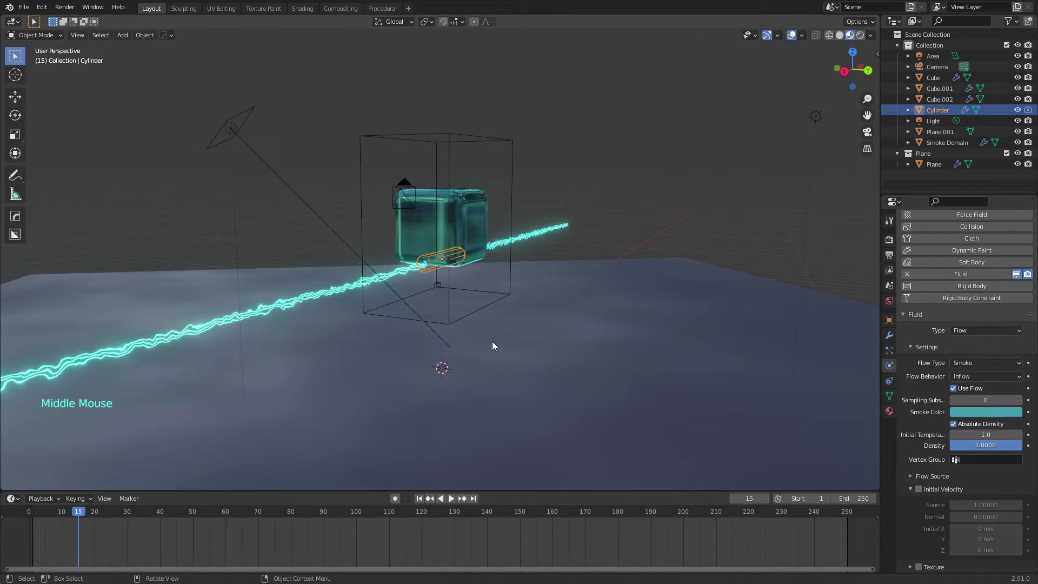
pyautogui.scroll(3, 492, 341)
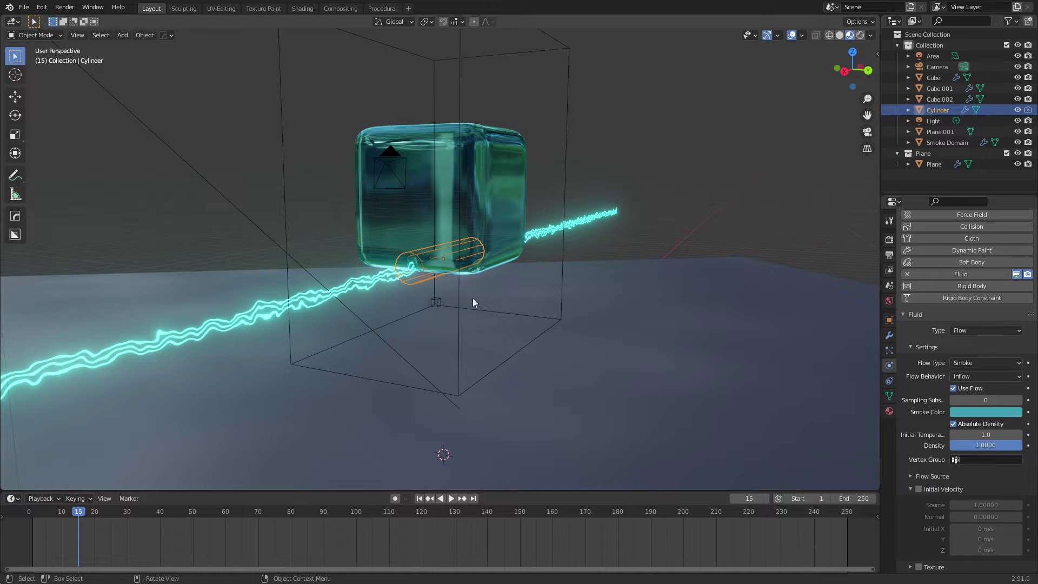
pyautogui.moveTo(86, 508); pyautogui.dragTo(29, 511)
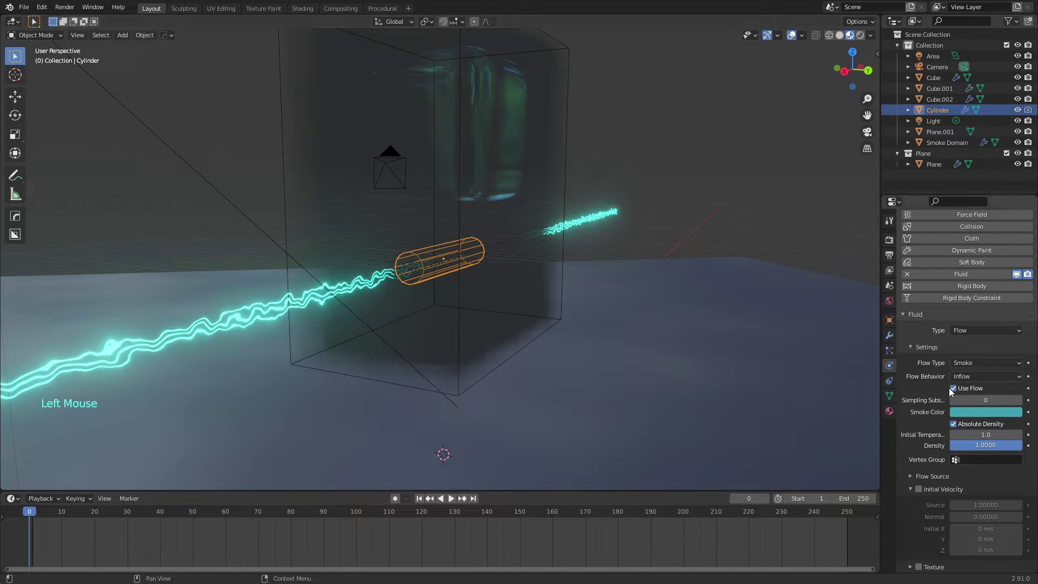
pyautogui.click(953, 388)
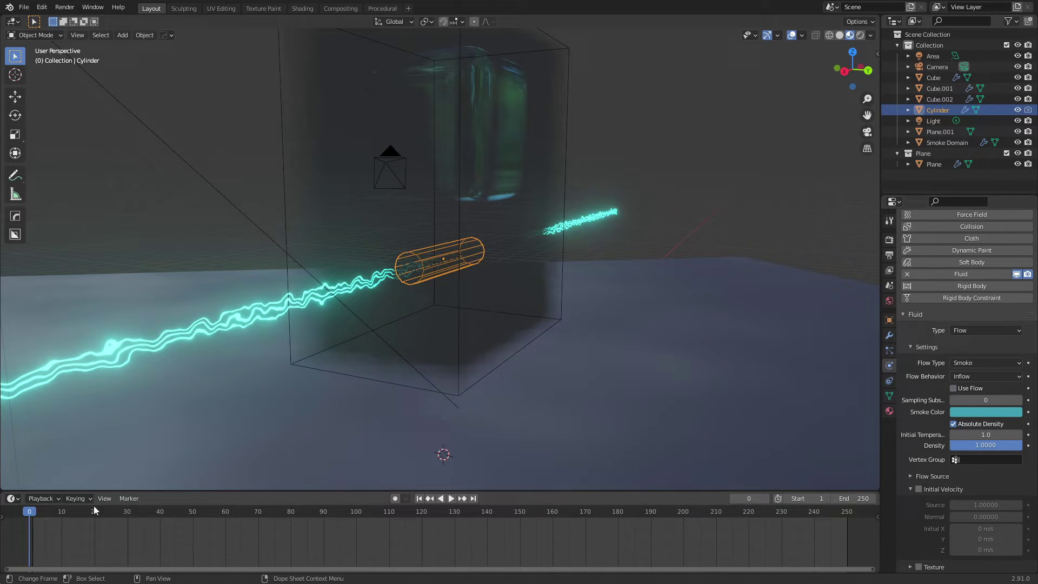
pyautogui.moveTo(32, 512); pyautogui.dragTo(77, 511)
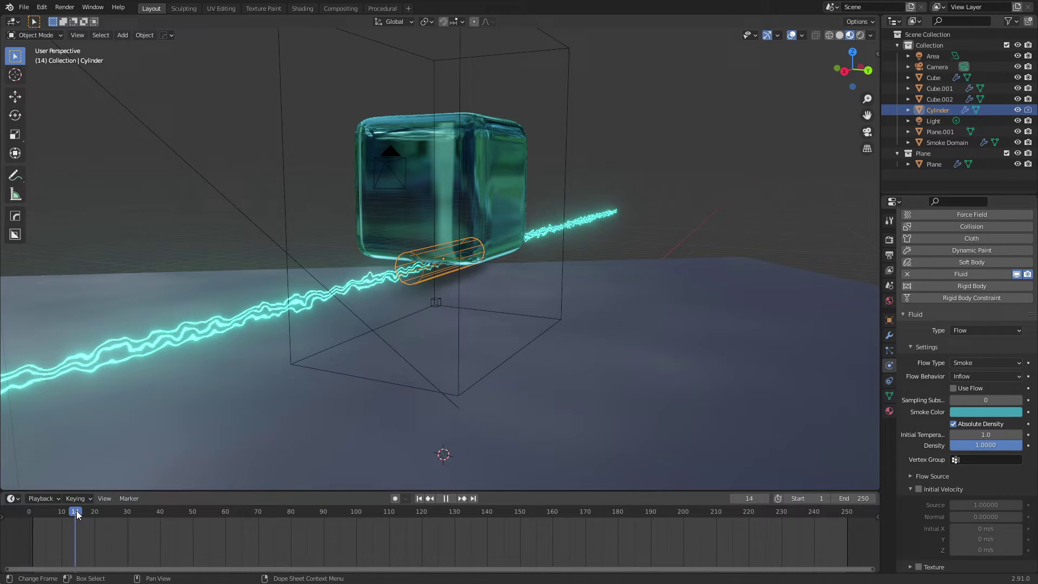
pyautogui.click(1028, 388)
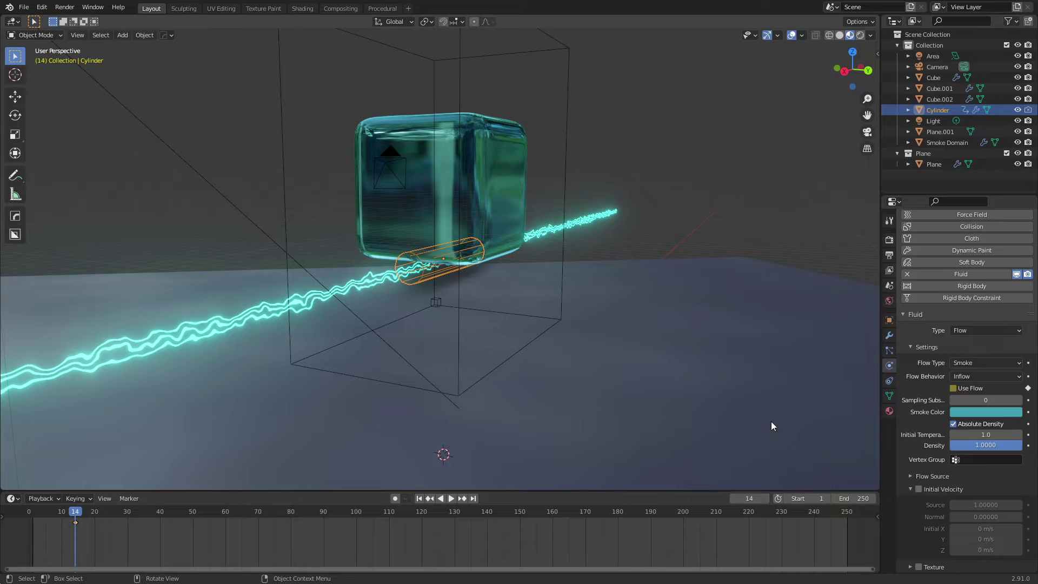
# - Turn on Use Flow for the cylinder at frame 15 and keyframe it
pyautogui.click(79, 513)
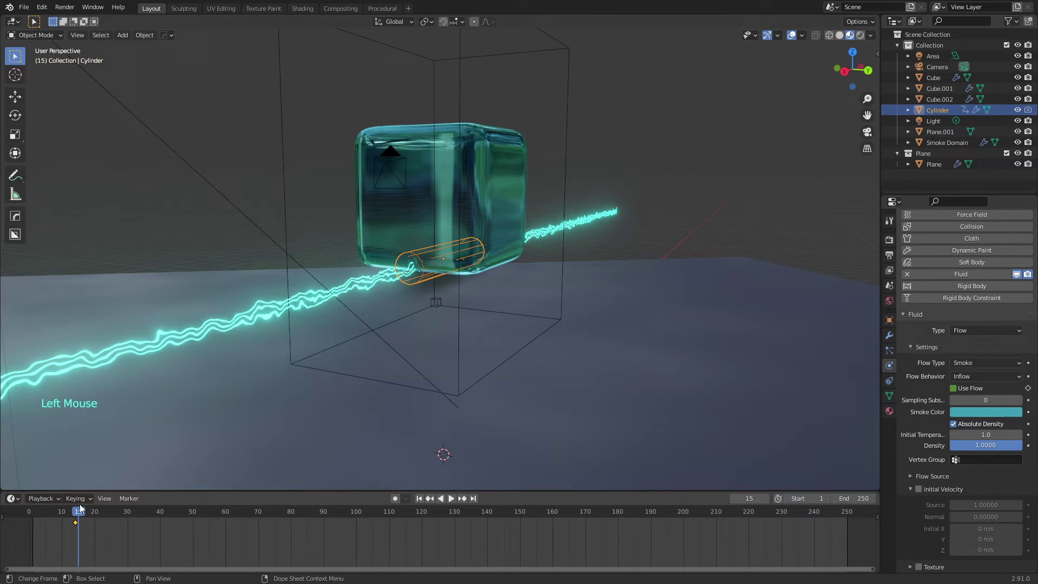
pyautogui.click(952, 388)
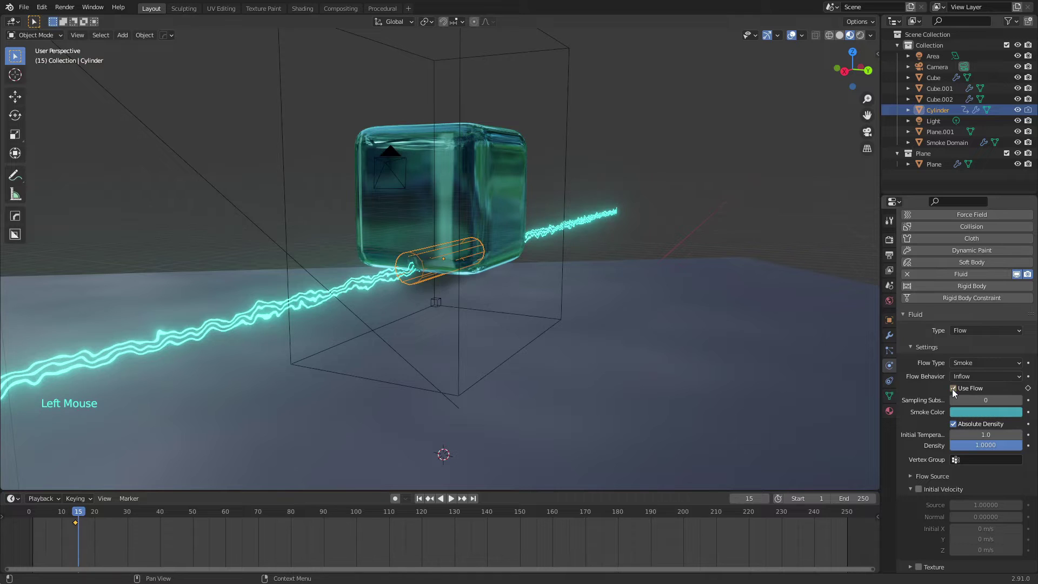
pyautogui.click(1028, 388)
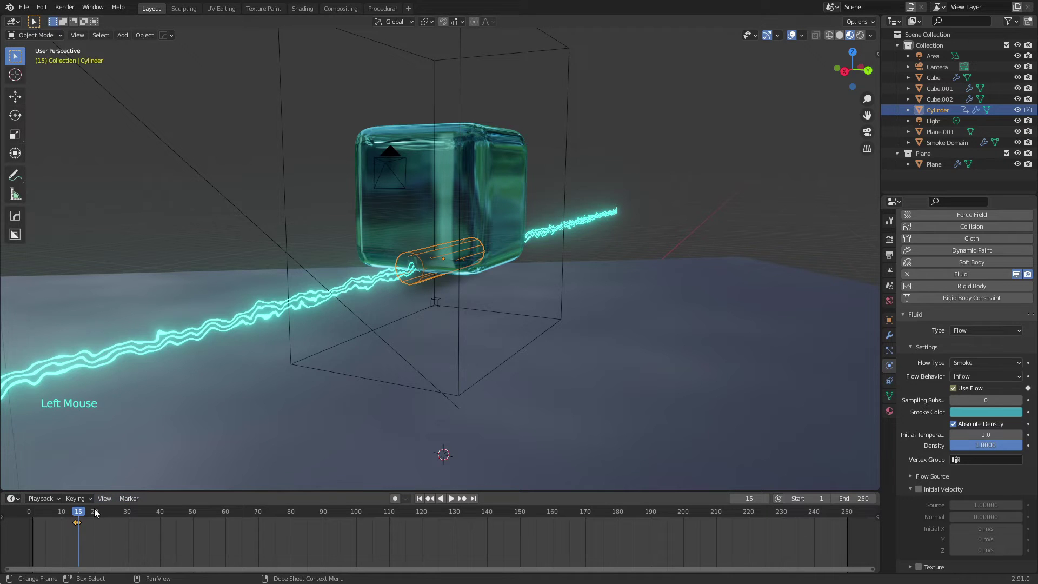
# - Keyframe the cylinder's Use Flow on at frame 25 and off at frame 26
pyautogui.moveTo(80, 513); pyautogui.dragTo(112, 511)
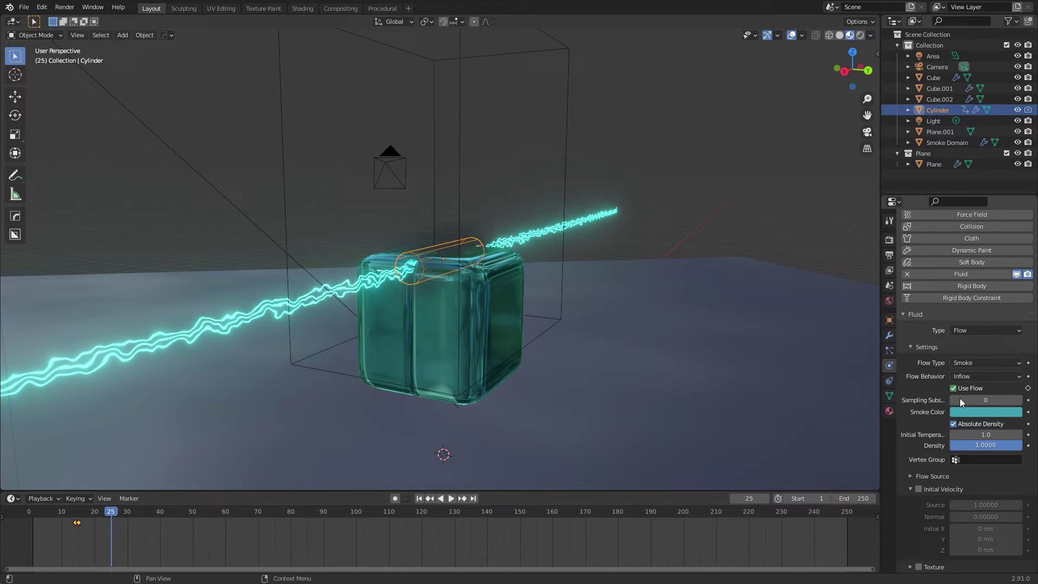
pyautogui.click(1027, 387)
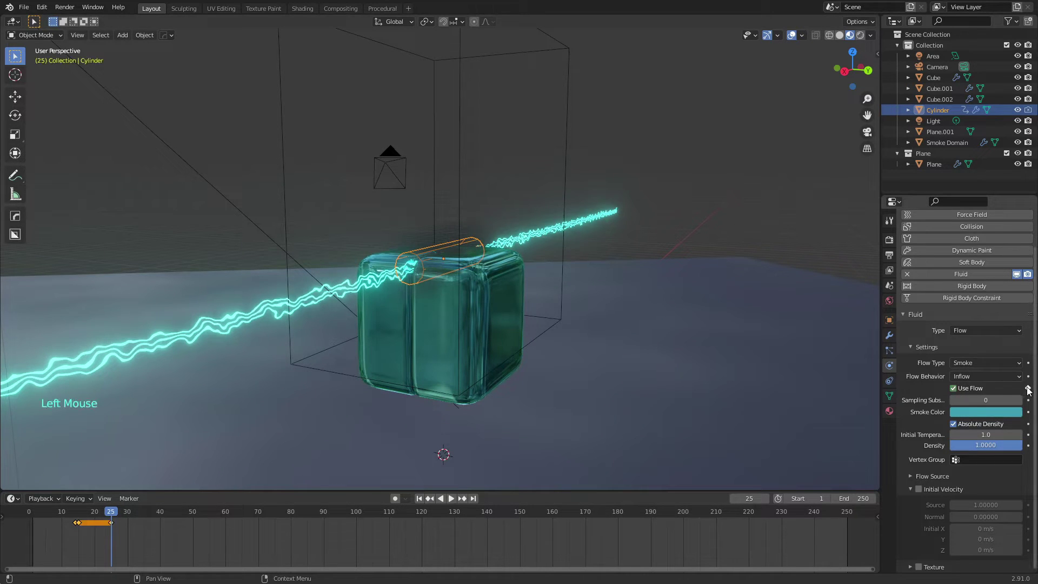
pyautogui.doubleClick(115, 514)
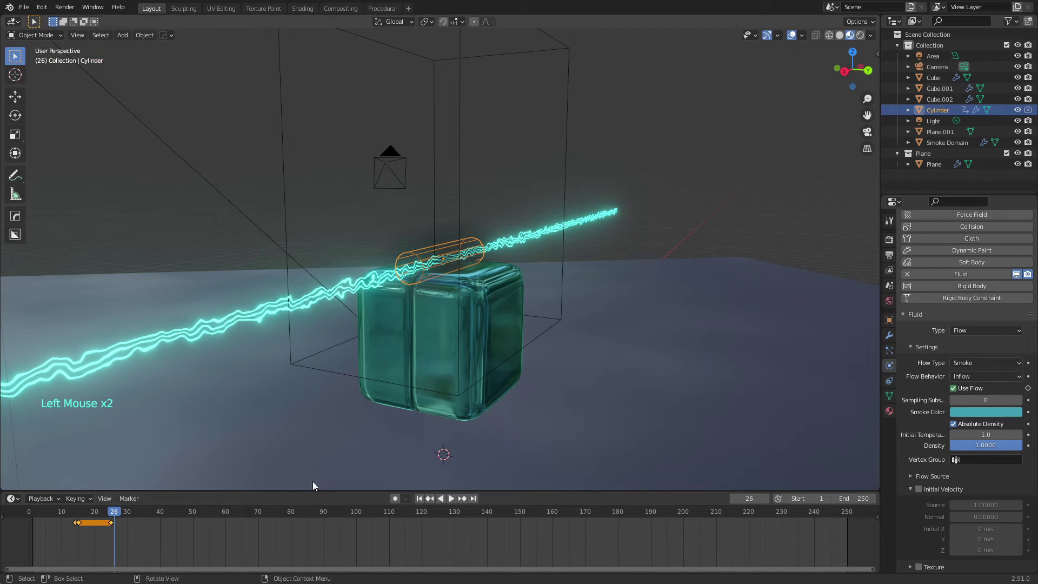
pyautogui.click(953, 389)
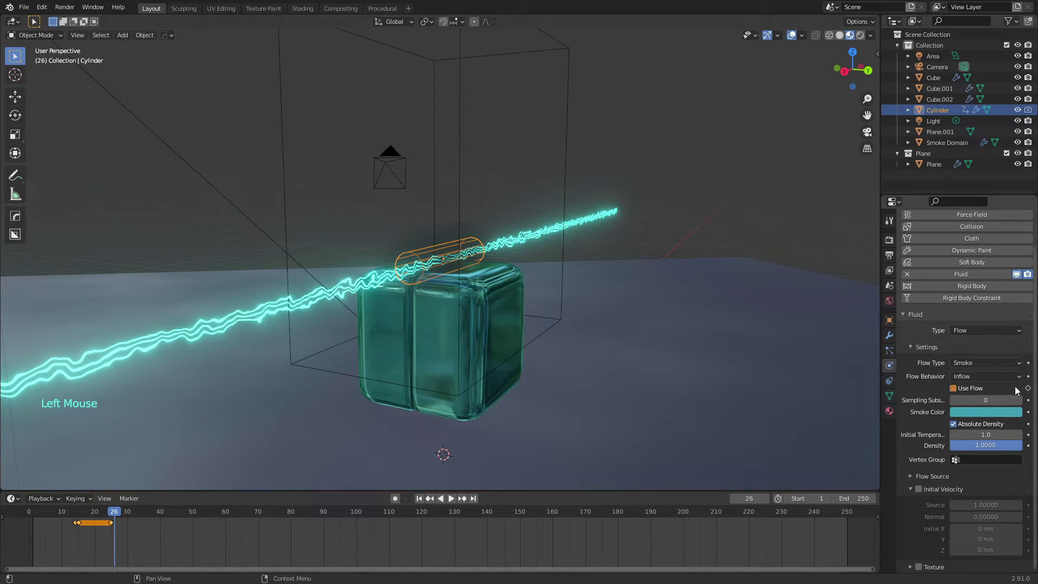
pyautogui.click(1027, 388)
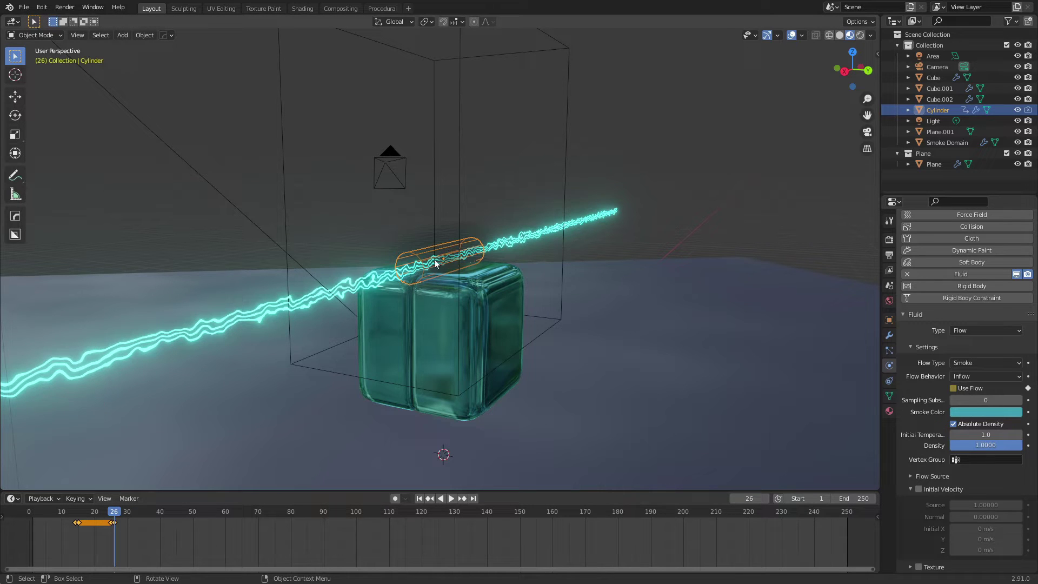
# - Set the smoke domain's Buoyancy Density to 5, Heat to 5 and Vorticity to 0.5, with the timeline back at frame 0
pyautogui.moveTo(110, 511); pyautogui.dragTo(8, 511)
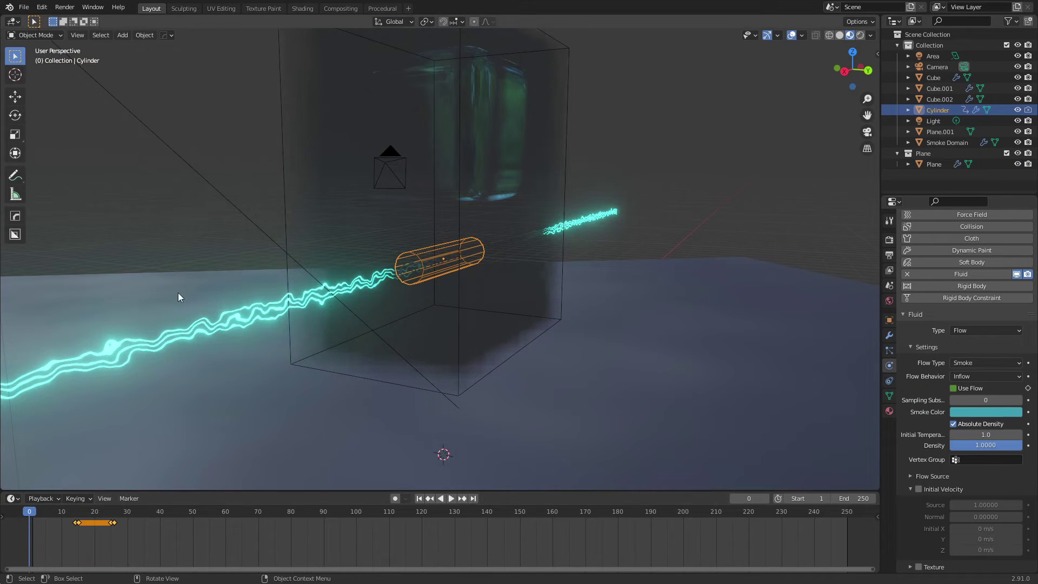
pyautogui.click(561, 207)
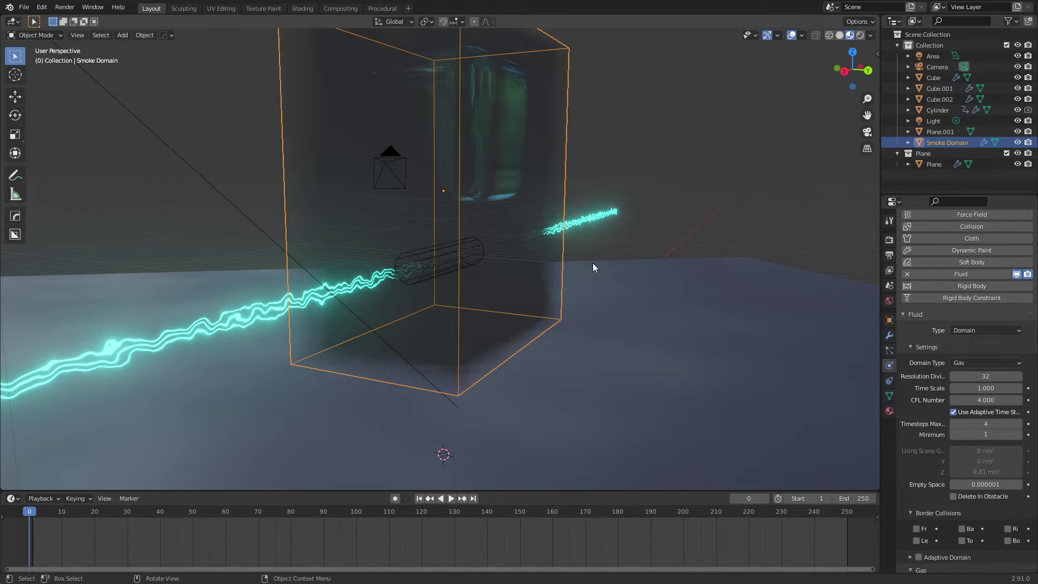
pyautogui.scroll(-7, 942, 433)
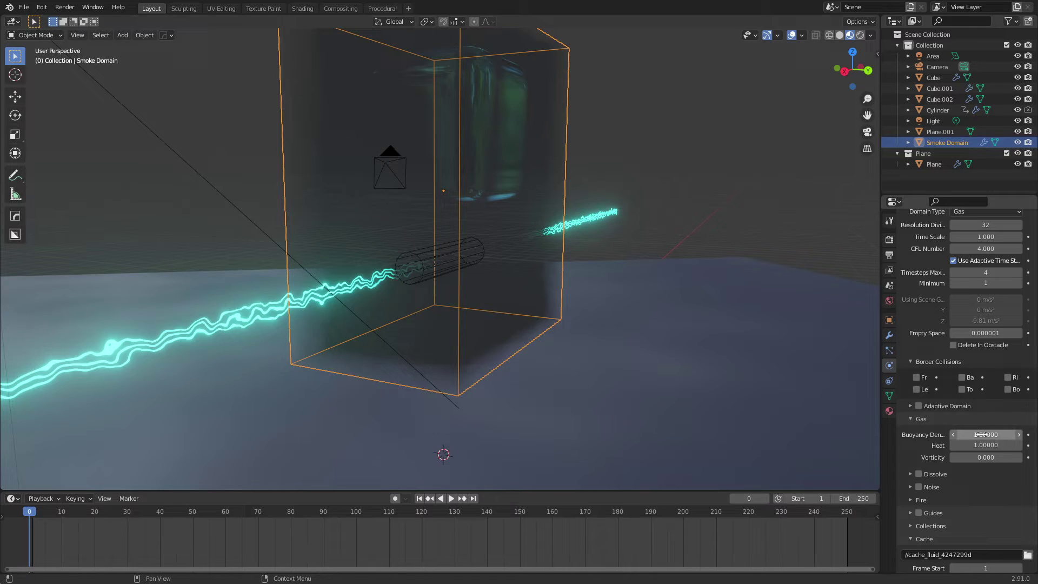
pyautogui.click(981, 434)
pyautogui.write('5')
pyautogui.doubleClick(971, 444)
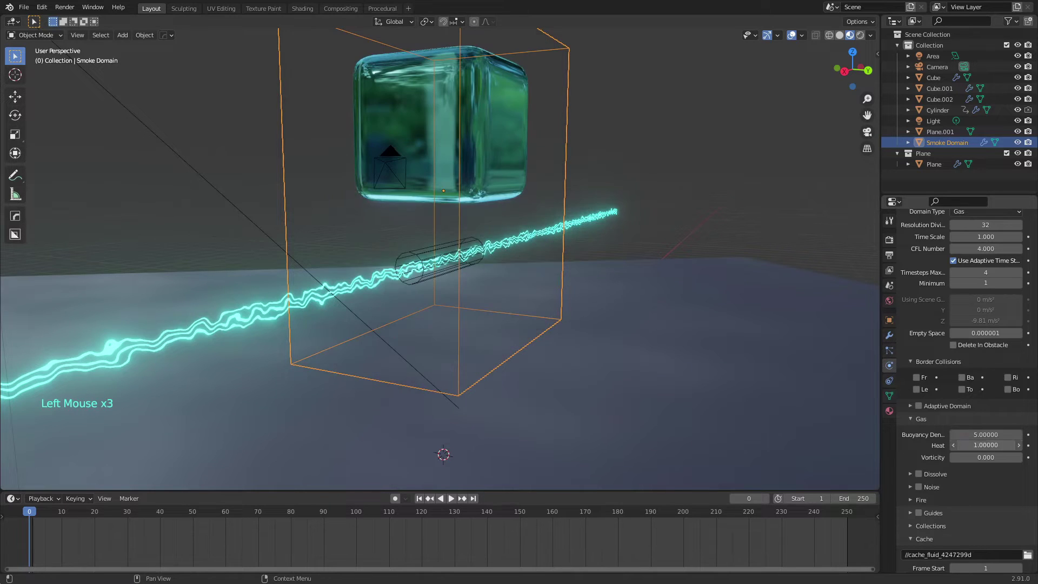
pyautogui.write('5')
pyautogui.press('Return')
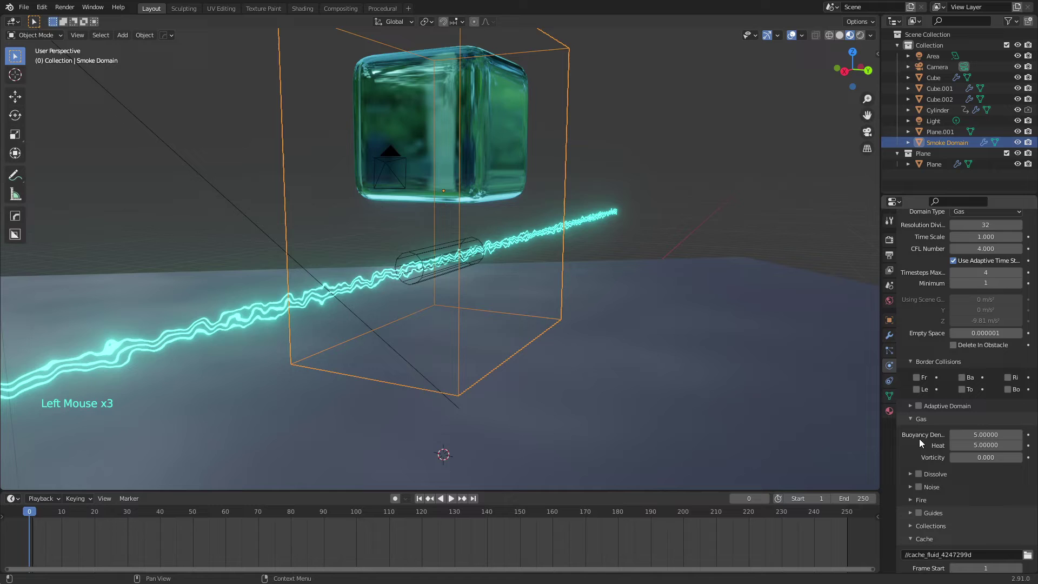
pyautogui.click(985, 457)
pyautogui.write('0.5')
pyautogui.press('Return')
# - Enable Dissolve with a time of 20 on the smoke domain and turn on Noise
pyautogui.scroll(-4, 924, 471)
pyautogui.click(911, 388)
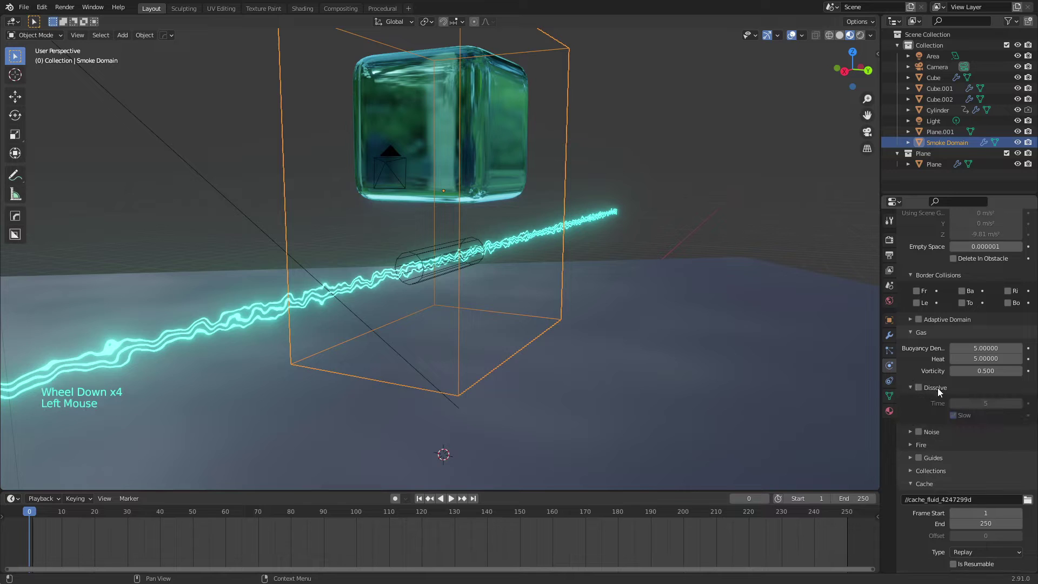
pyautogui.click(918, 388)
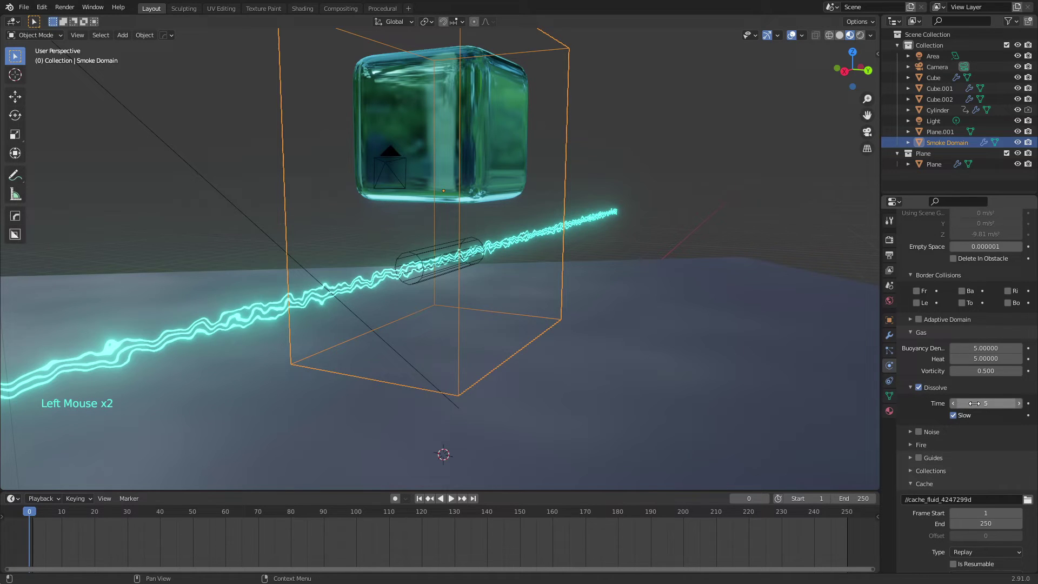
pyautogui.click(980, 403)
pyautogui.write('20')
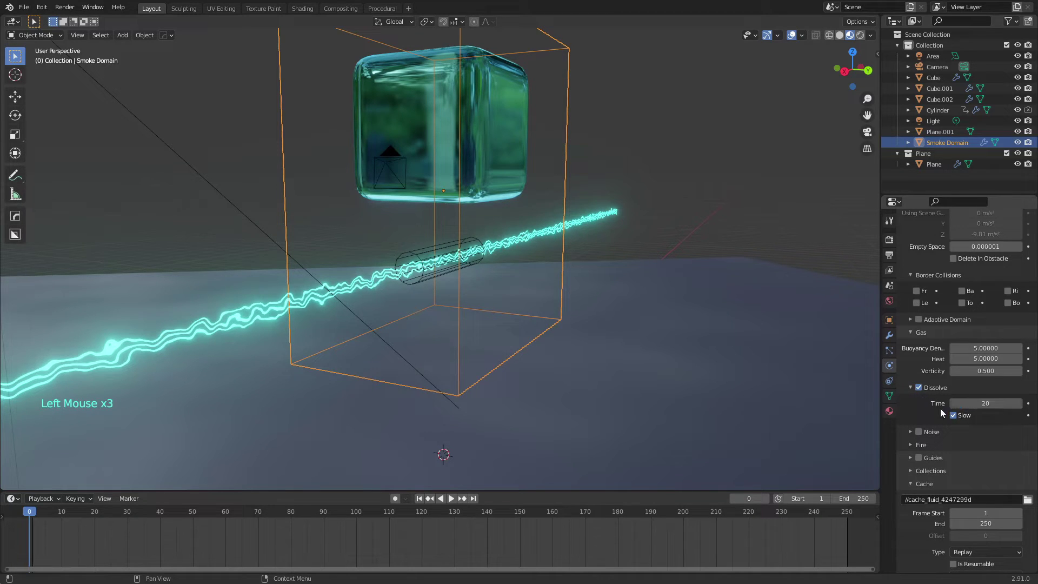
pyautogui.press('Return')
pyautogui.click(918, 431)
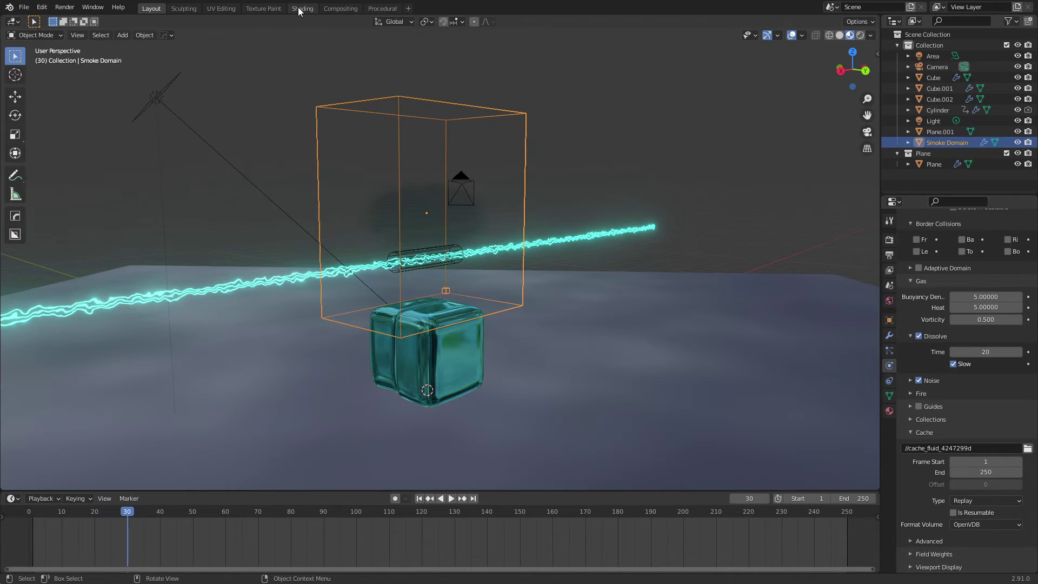
# - Change the Principled Volume color of the smoke domain's material to light teal in the Shading workspace
pyautogui.click(299, 8)
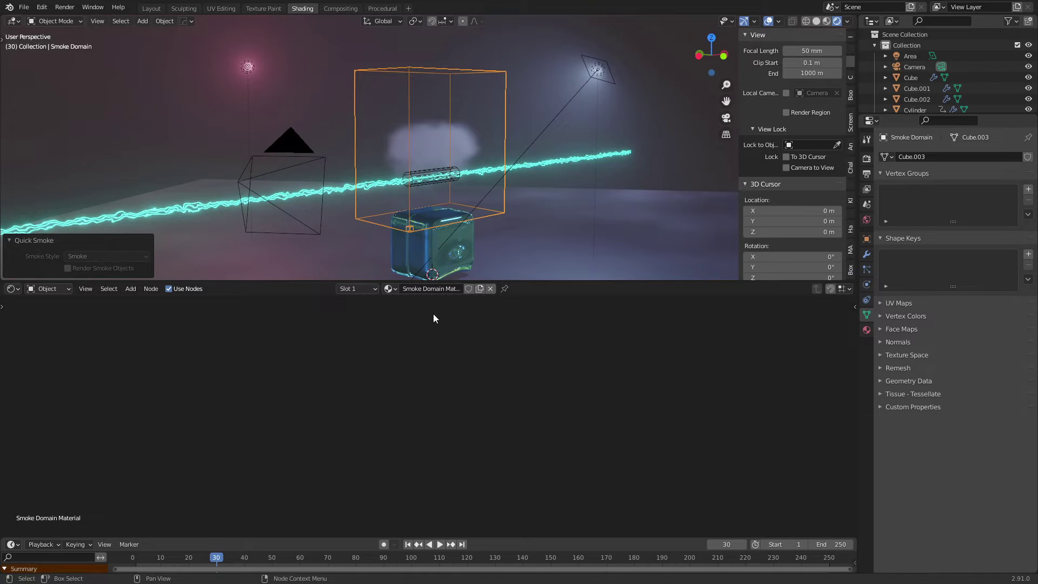
pyautogui.press('Home')
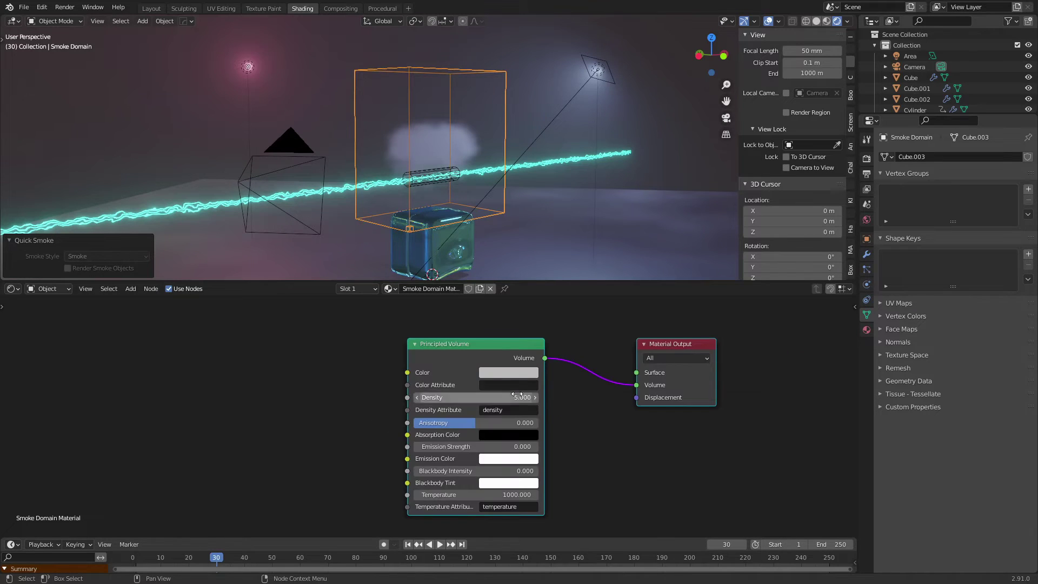
pyautogui.click(518, 372)
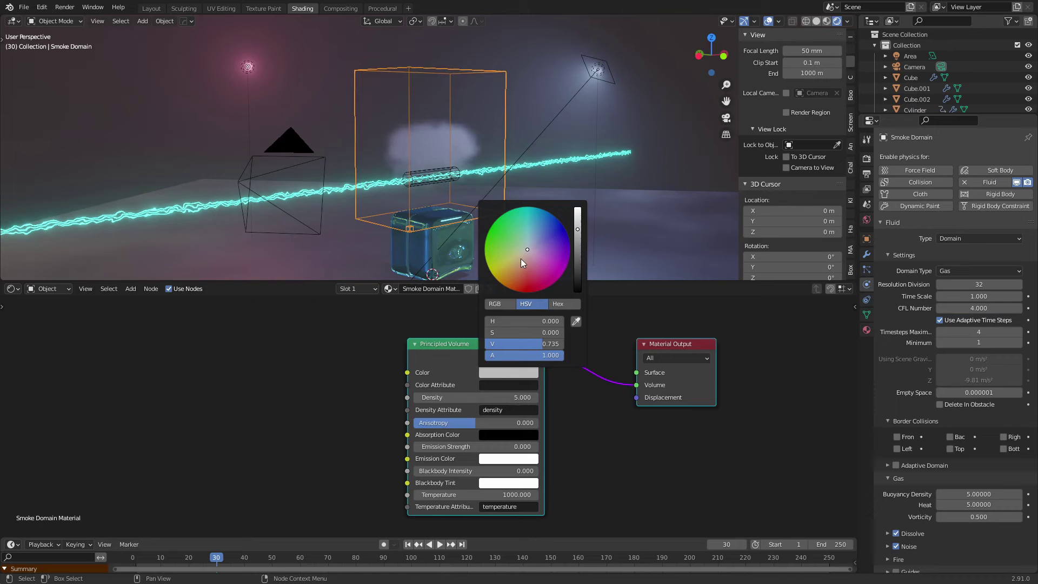
pyautogui.moveTo(520, 259); pyautogui.dragTo(527, 231)
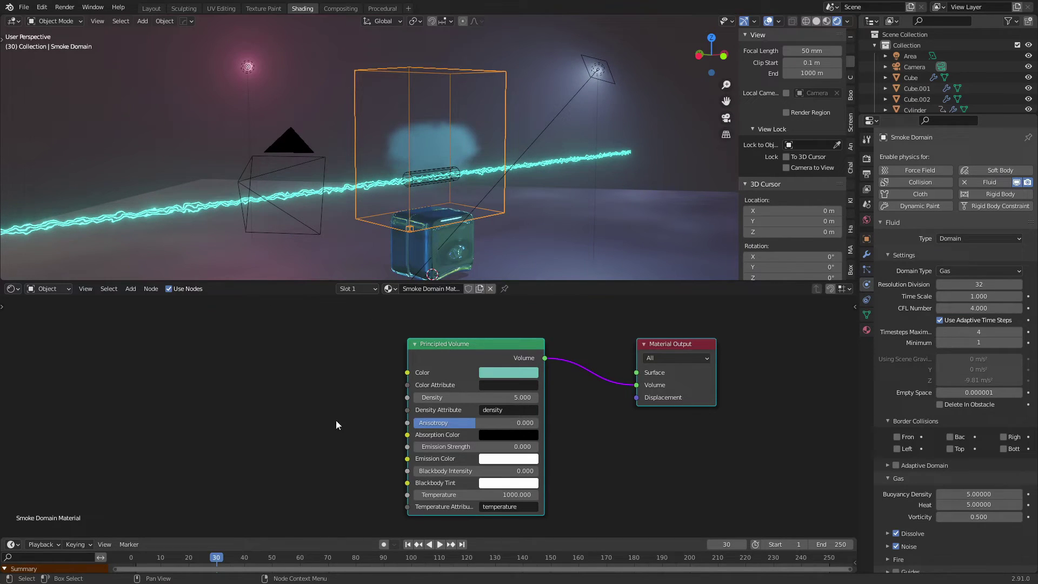
pyautogui.click(533, 82)
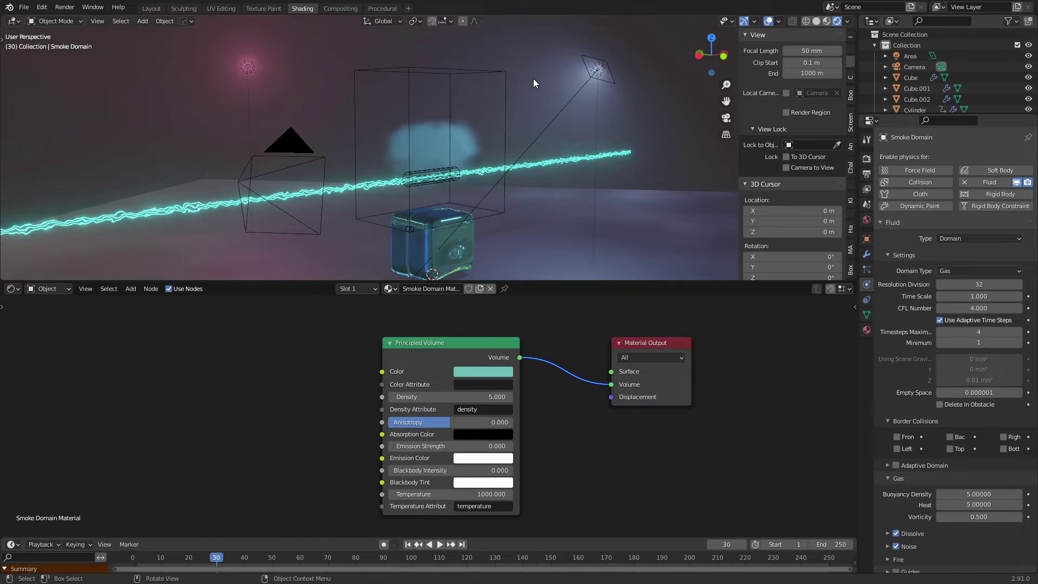
# - Set the smoke domain's cache type to All and bake the whole simulation, starting from frame 0
pyautogui.moveTo(151, 553); pyautogui.dragTo(131, 547)
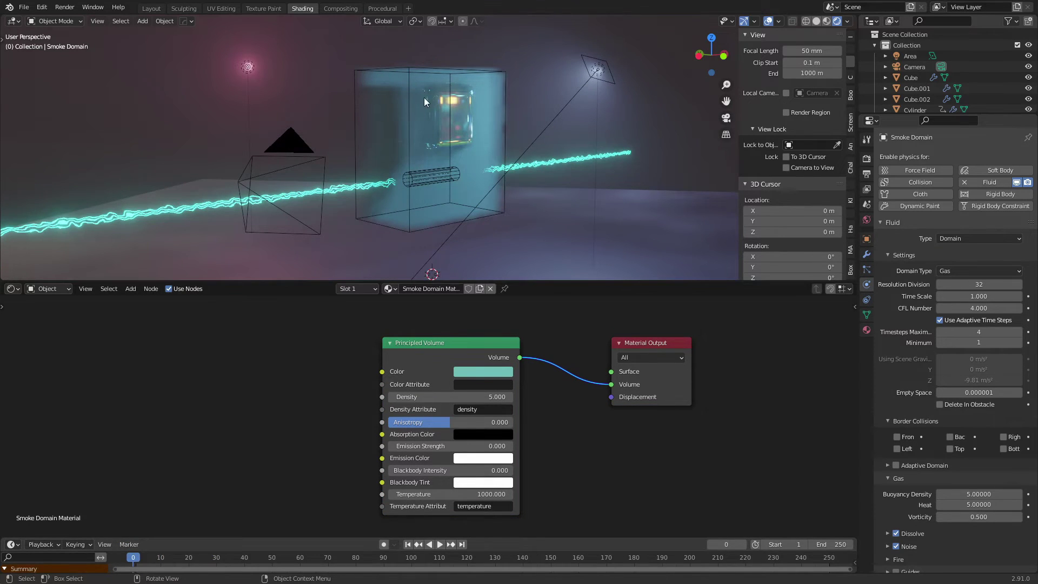
pyautogui.click(409, 100)
pyautogui.click(407, 99)
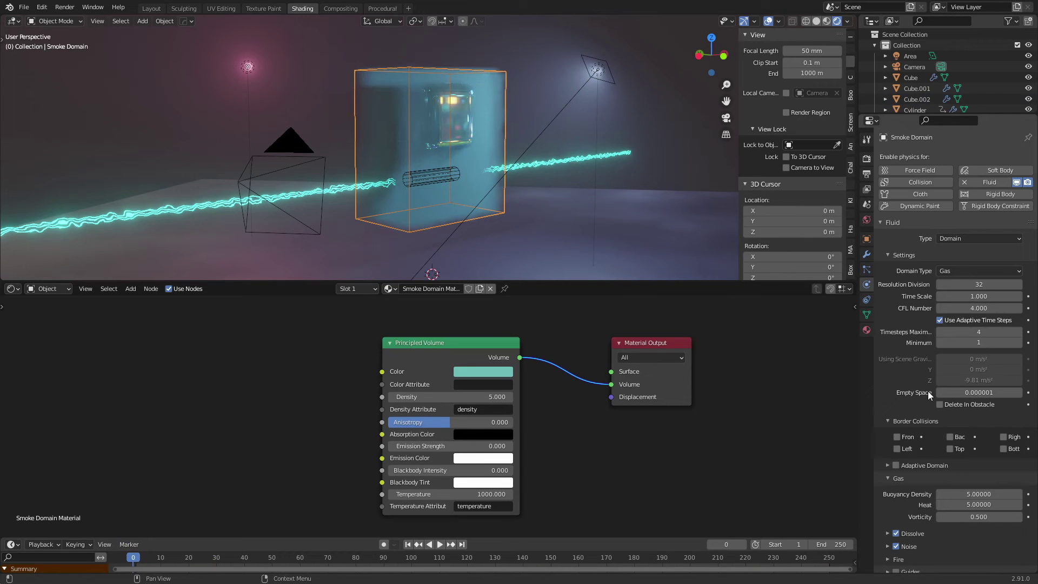
pyautogui.scroll(-5, 924, 389)
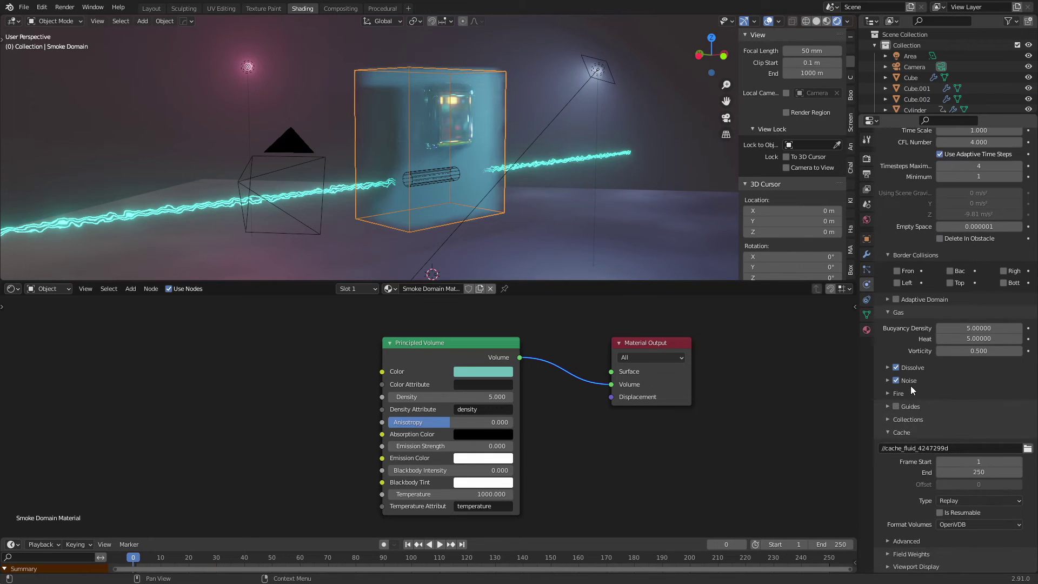
pyautogui.click(956, 500)
pyautogui.click(958, 536)
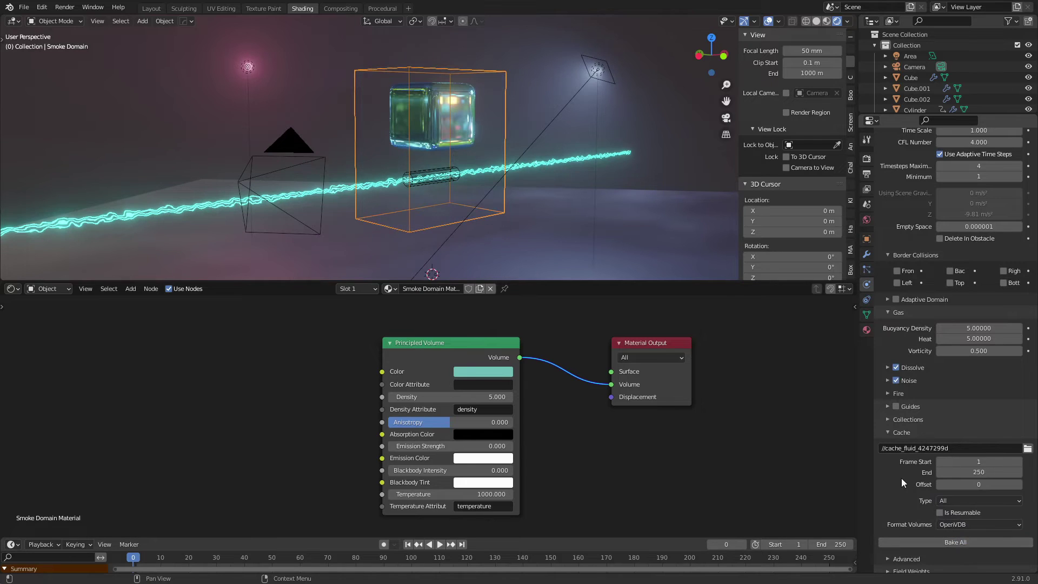
pyautogui.scroll(-1, 918, 492)
pyautogui.click(955, 523)
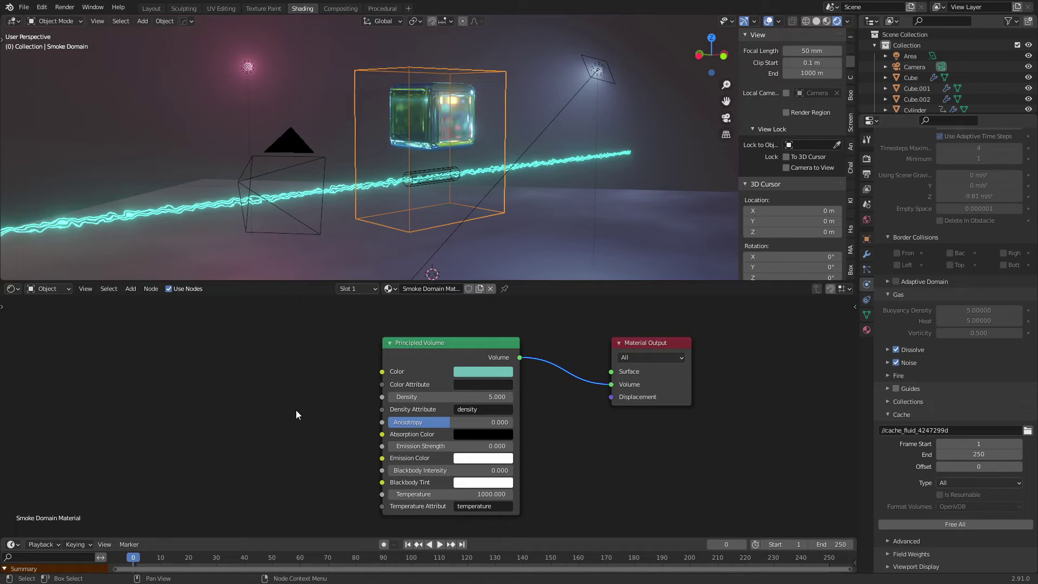
# - Play back the baked smoke and lower the Principled Volume density, trying 3 and settling on 1
pyautogui.press('space')
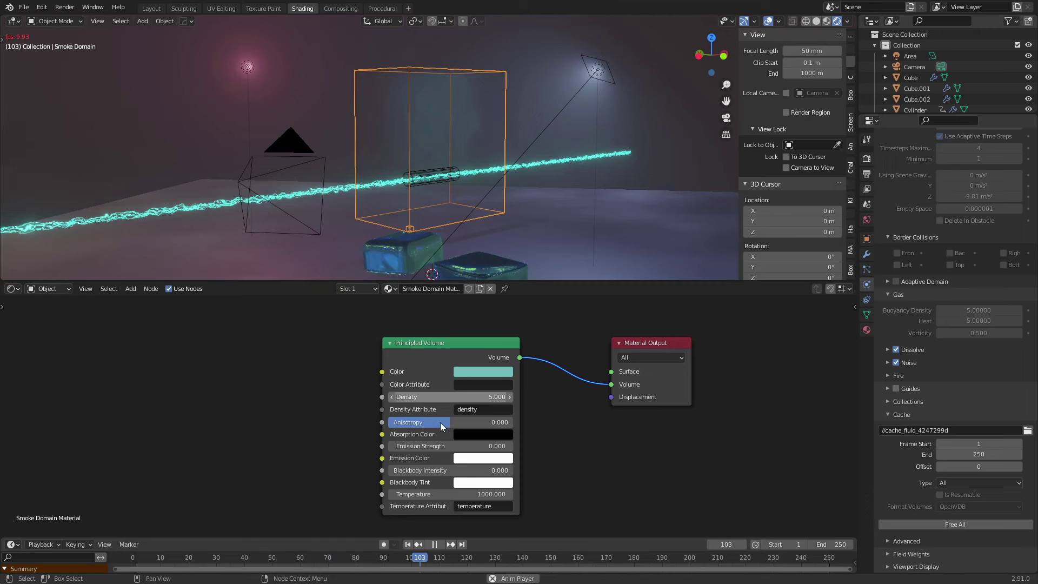
pyautogui.press('Escape')
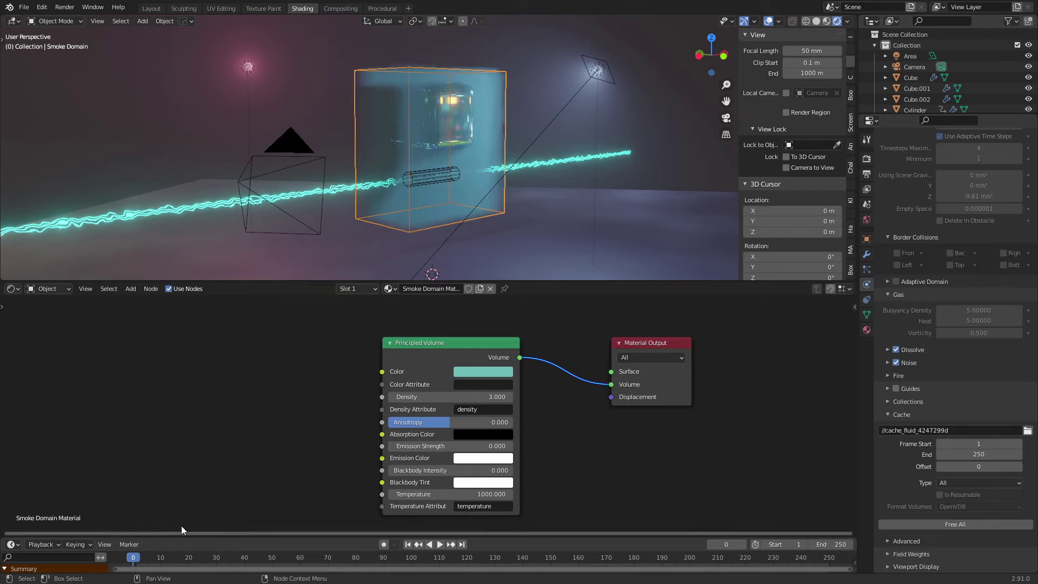
pyautogui.press('space')
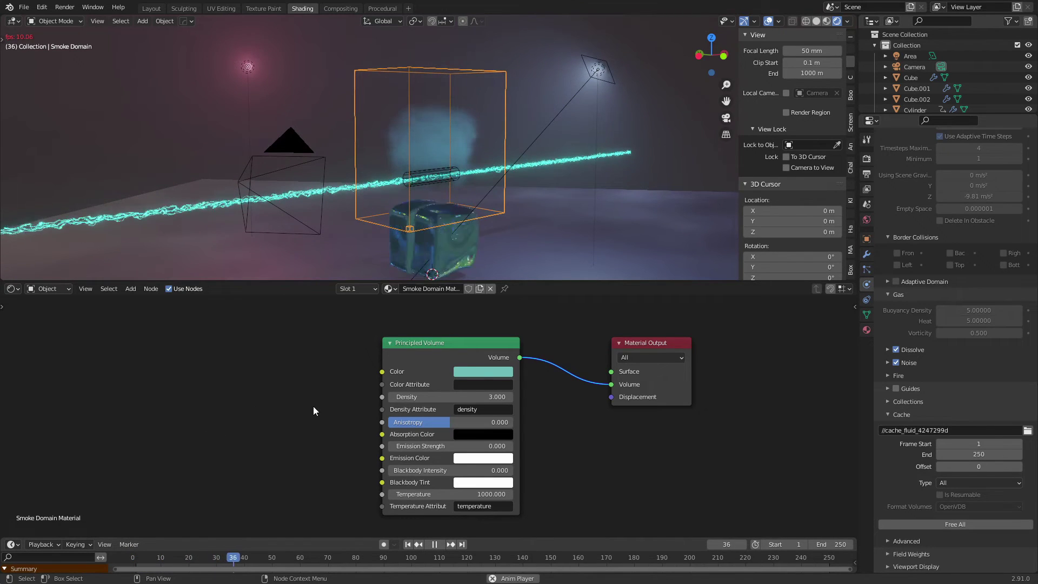
pyautogui.press('space')
pyautogui.press('Escape')
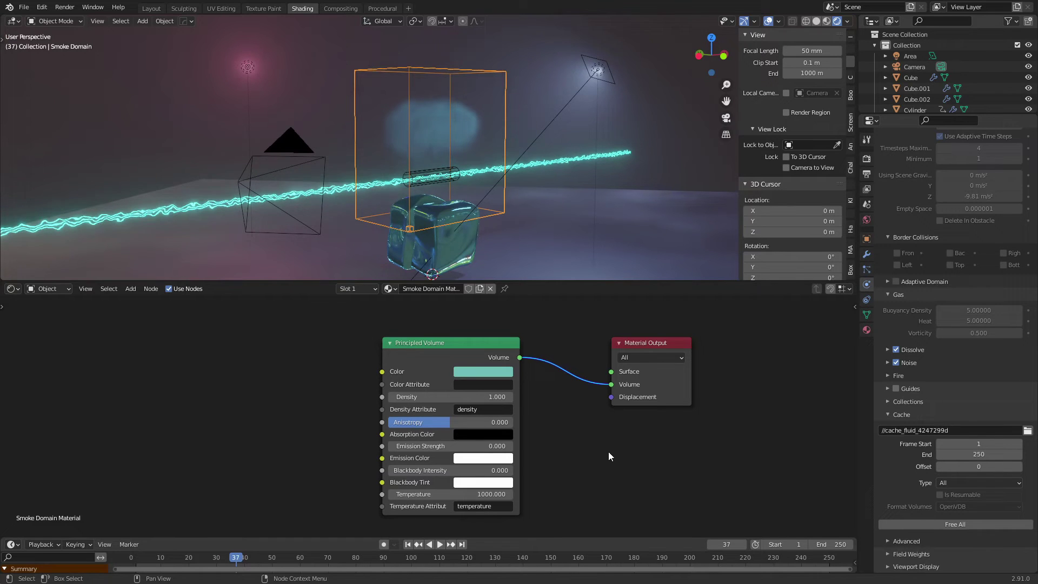
pyautogui.hotkey('shift', 'Left')
pyautogui.press('space')
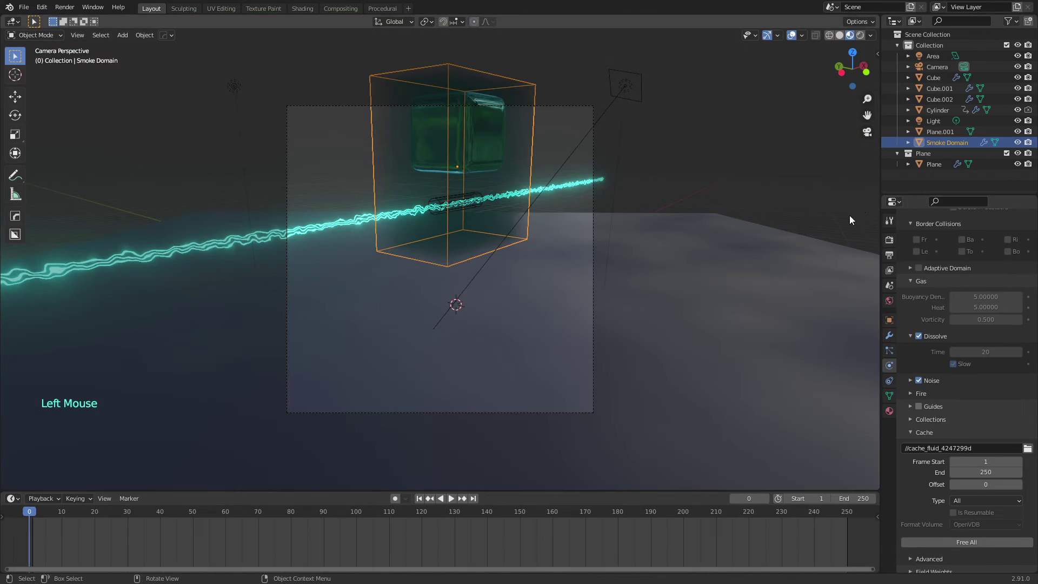
# - Enable Depth of Field on the camera and set its F-Stop to 0.6
pyautogui.click(889, 238)
pyautogui.click(937, 67)
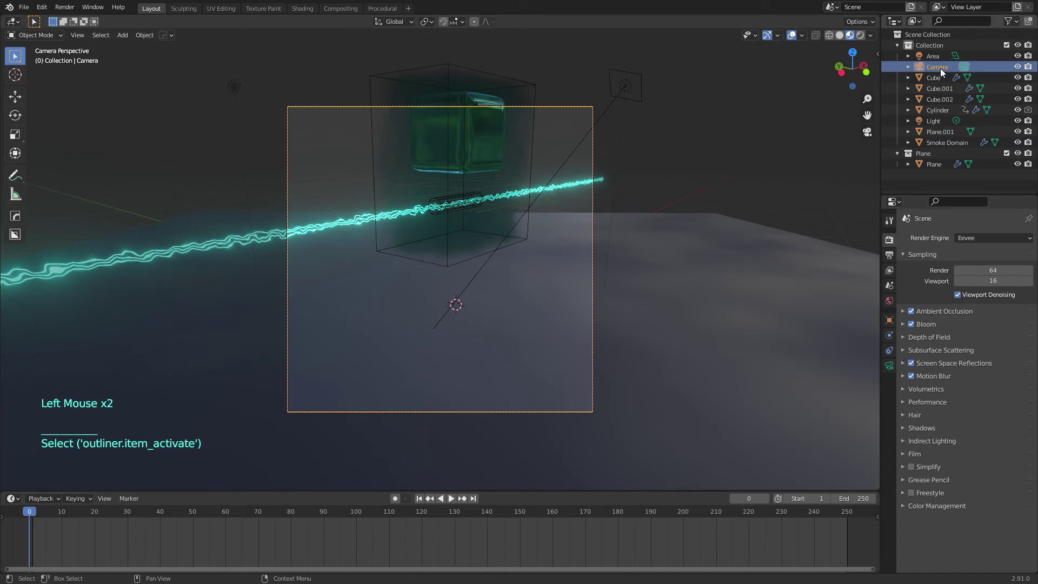
pyautogui.click(888, 367)
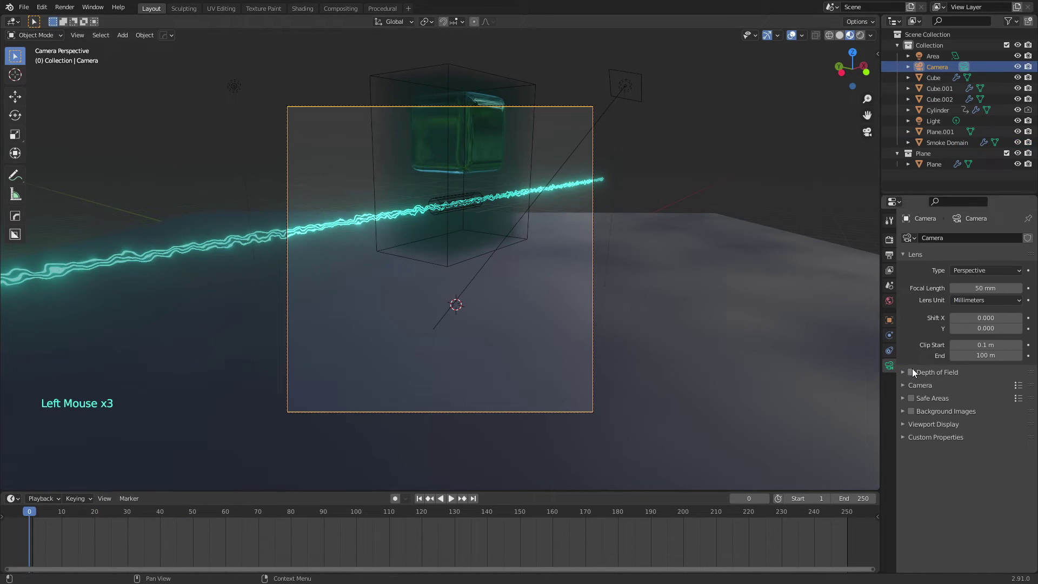
pyautogui.click(902, 373)
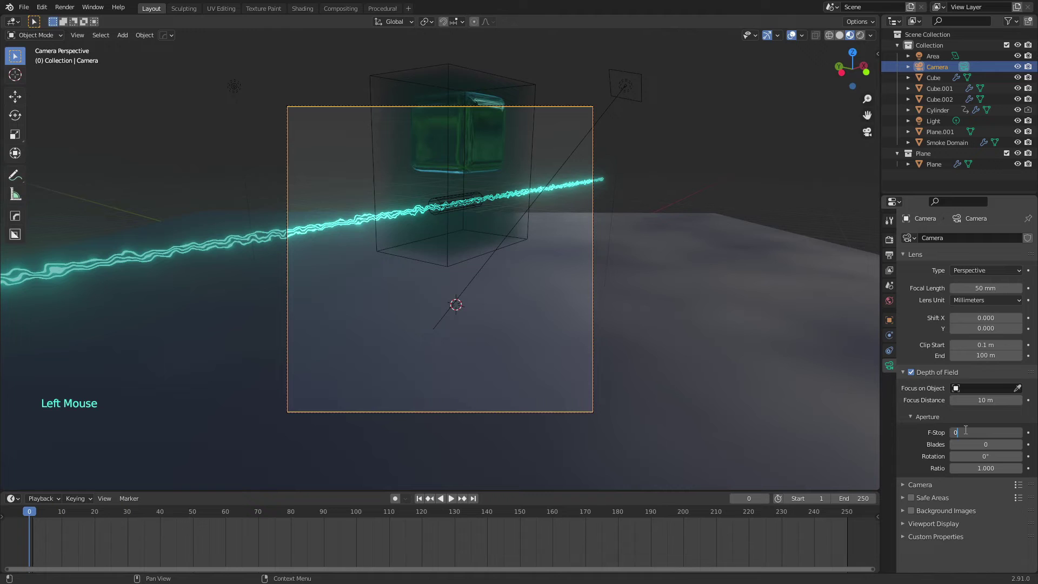
pyautogui.click(903, 446)
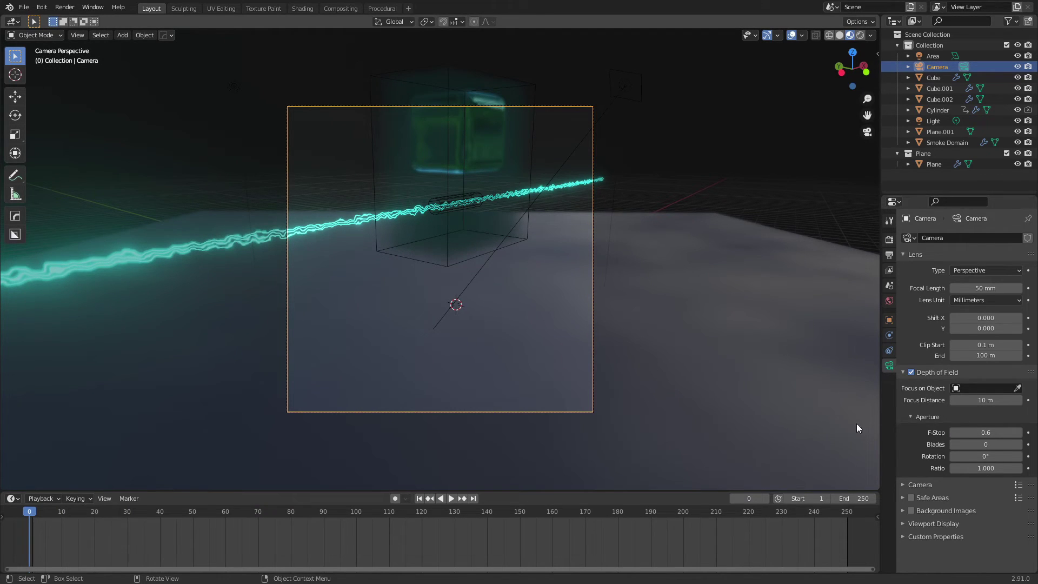
# - Show the camera's limits in the viewport and view the focus point from the side
pyautogui.click(903, 523)
pyautogui.scroll(-4, 911, 529)
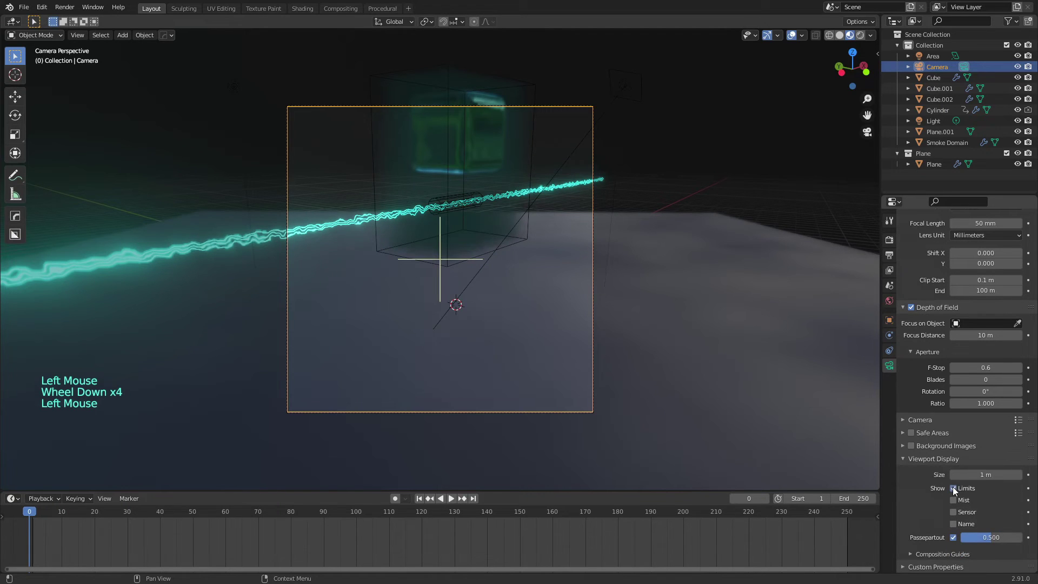
pyautogui.click(903, 458)
pyautogui.moveTo(690, 273); pyautogui.dragTo(574, 255, button='middle')
pyautogui.scroll(-3, 661, 251)
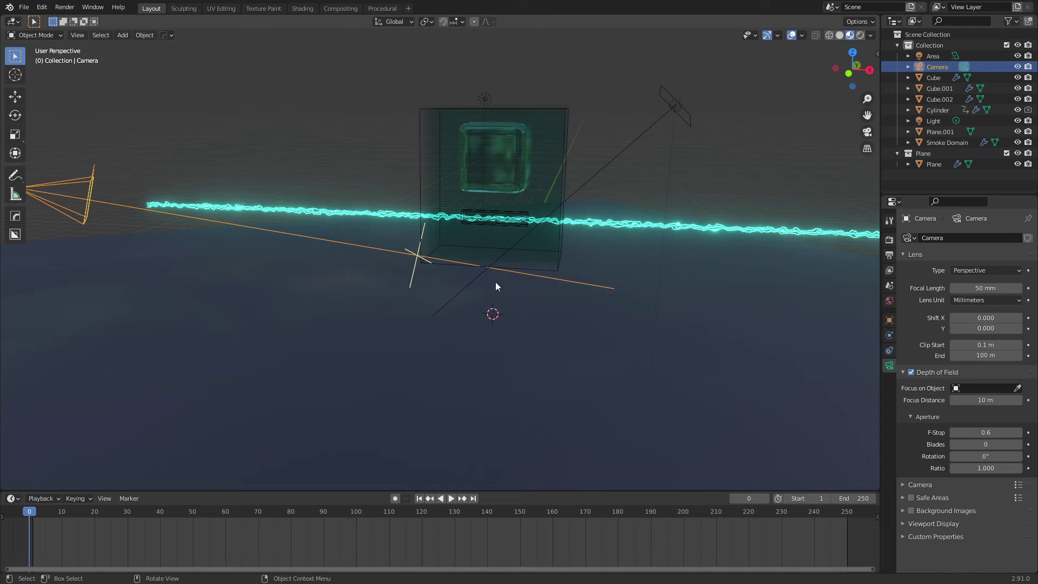
# - Increase the camera's depth of field Focus Distance to about 11 m, aligning the focus point with the cube
pyautogui.scroll(-2, 495, 286)
pyautogui.moveTo(510, 257); pyautogui.dragTo(475, 270, button='middle')
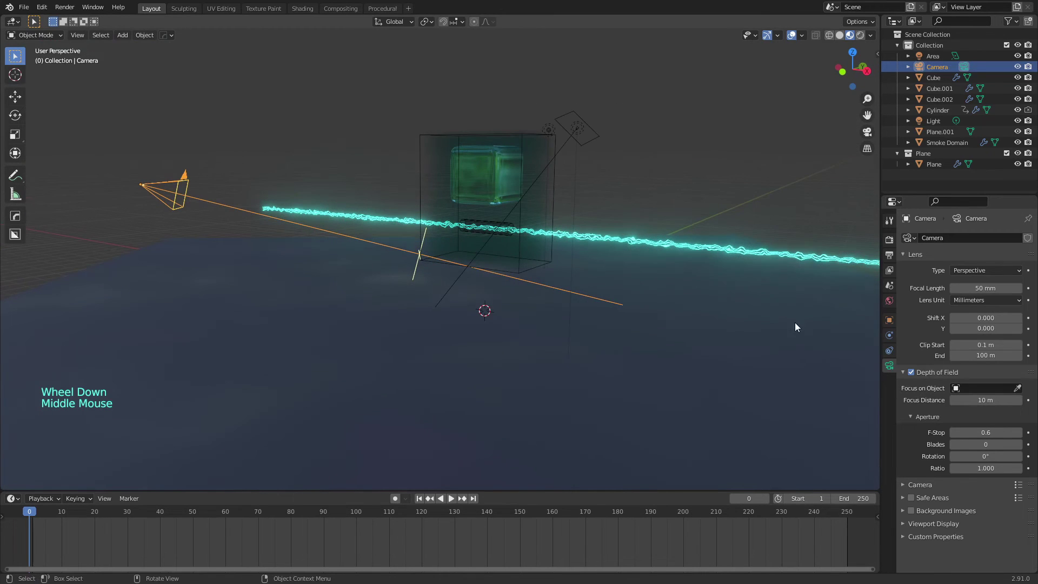
pyautogui.moveTo(985, 400); pyautogui.dragTo(988, 400)
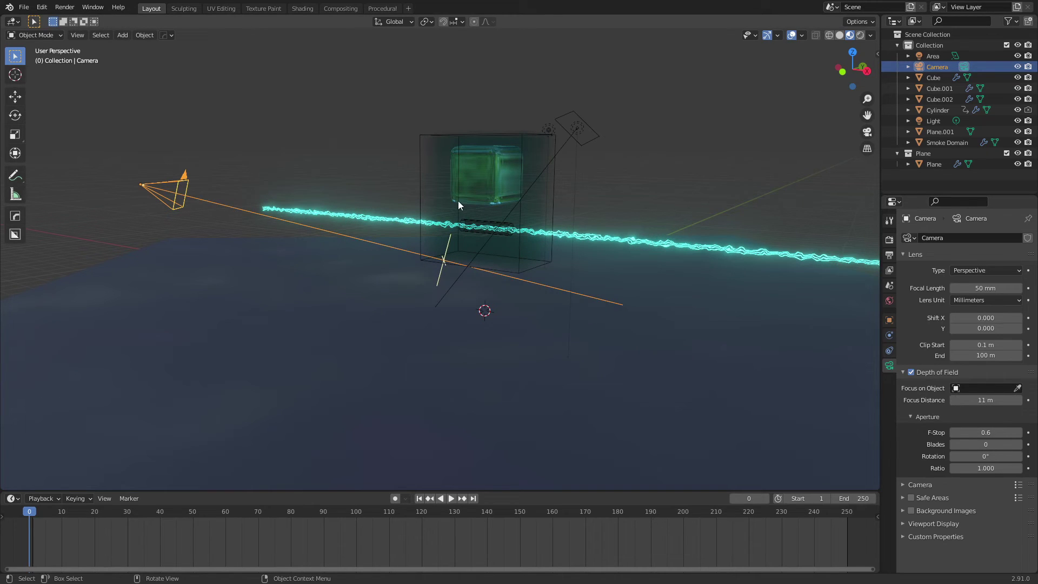
pyautogui.click(984, 401)
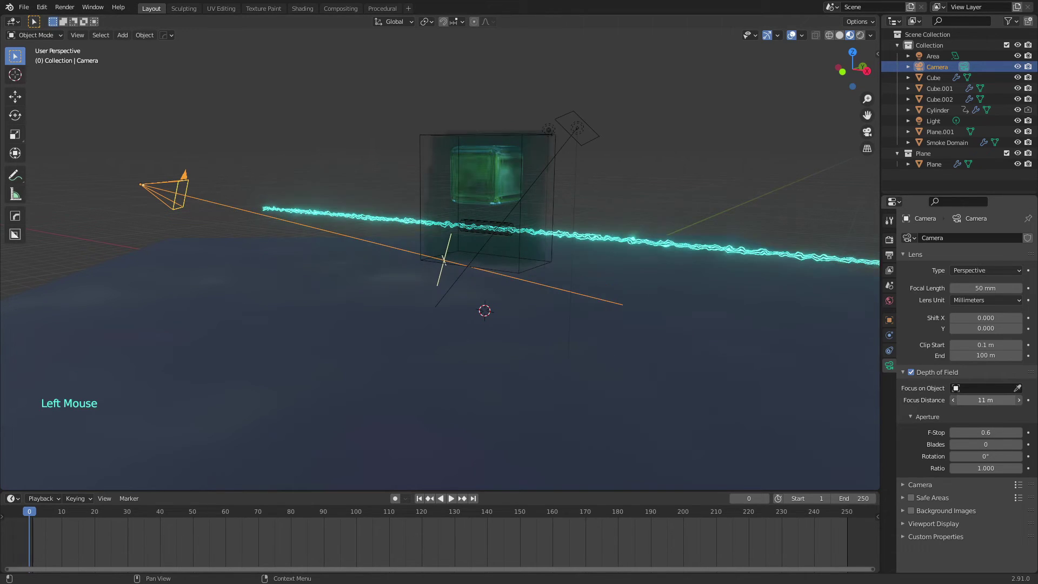
pyautogui.moveTo(985, 400); pyautogui.dragTo(989, 400)
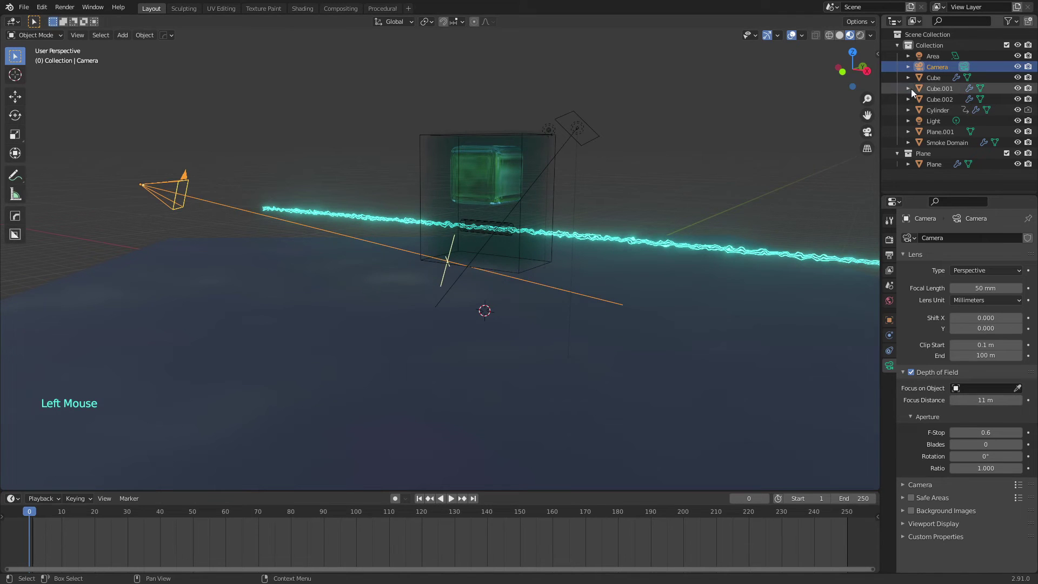
pyautogui.moveTo(784, 227); pyautogui.dragTo(478, 251, button='middle')
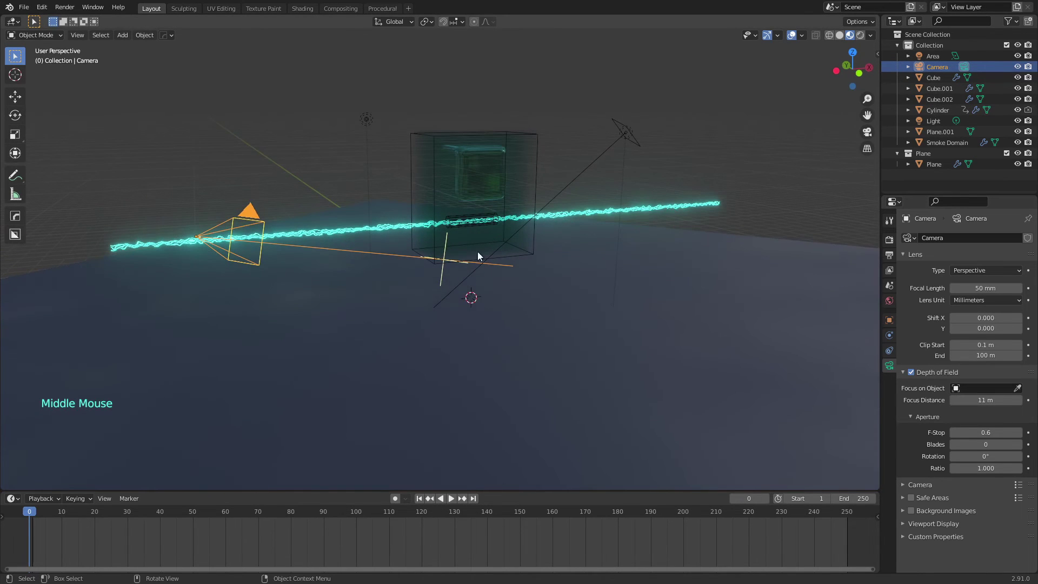
pyautogui.moveTo(462, 187); pyautogui.dragTo(462, 219, button='middle')
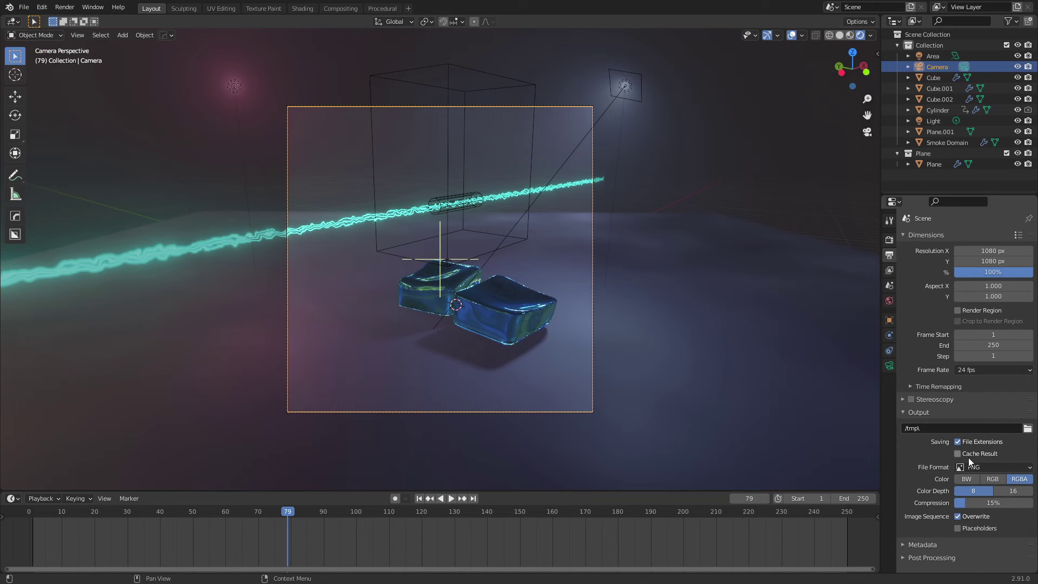
# - Set the render output's file format to FFmpeg video and its encoding container to MPEG-4
pyautogui.click(986, 466)
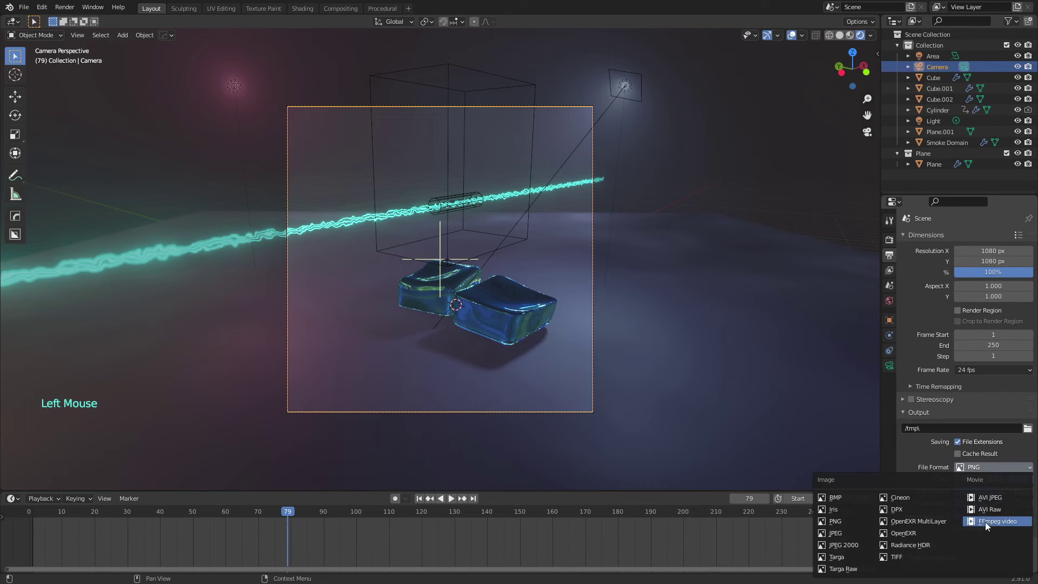
pyautogui.click(1012, 523)
pyautogui.click(927, 495)
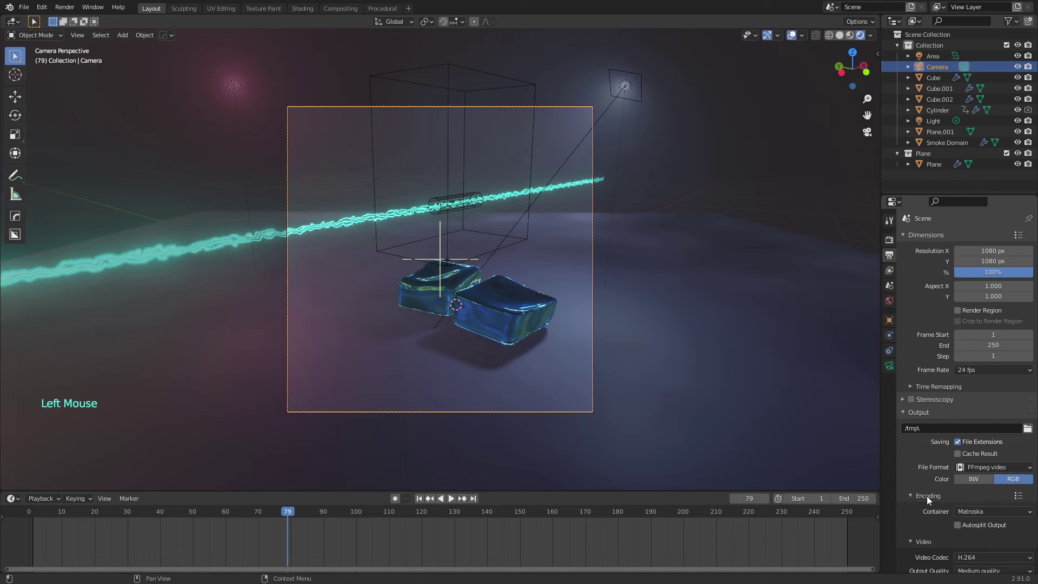
pyautogui.click(971, 512)
pyautogui.click(977, 475)
pyautogui.scroll(-3, 916, 407)
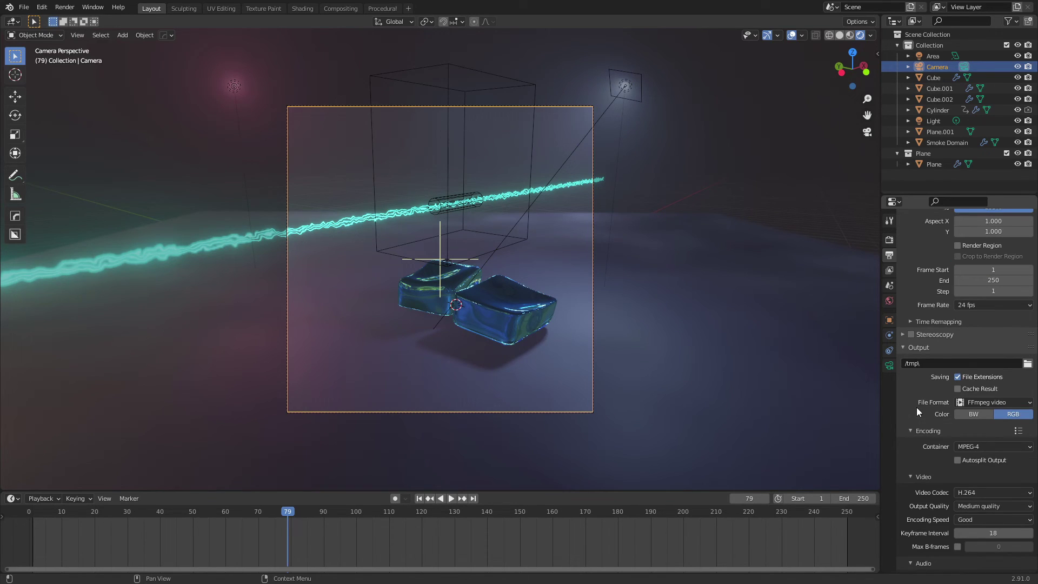